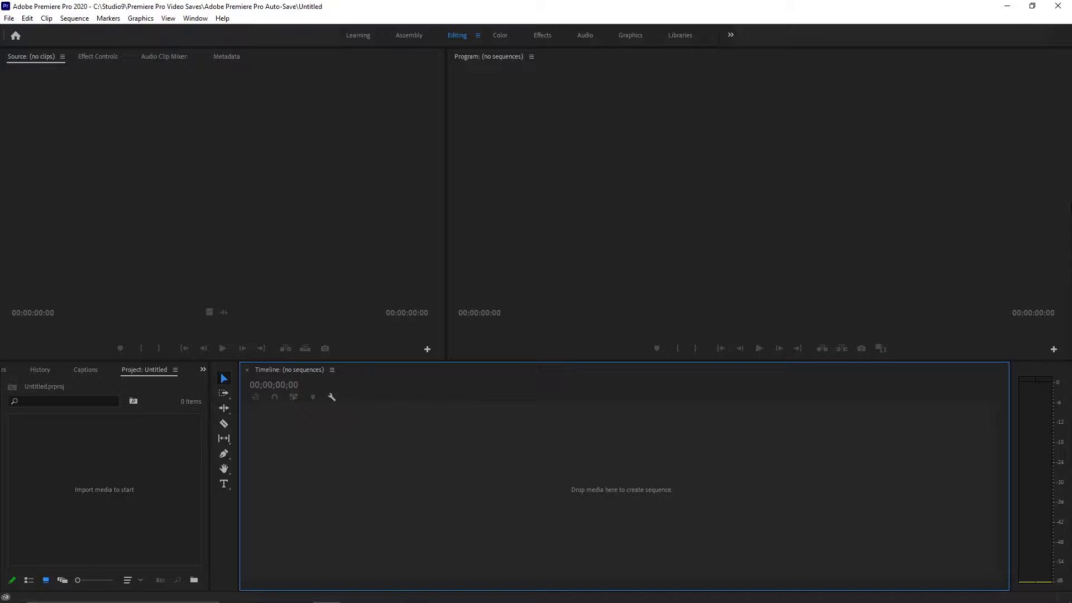
Import the video "Footage to Add black bars to" and create a sequence from it with the clip on track V1.
{"action": "left_click", "coordinate": [68, 496]}
{"action": "double_click", "coordinate": [68, 495]}
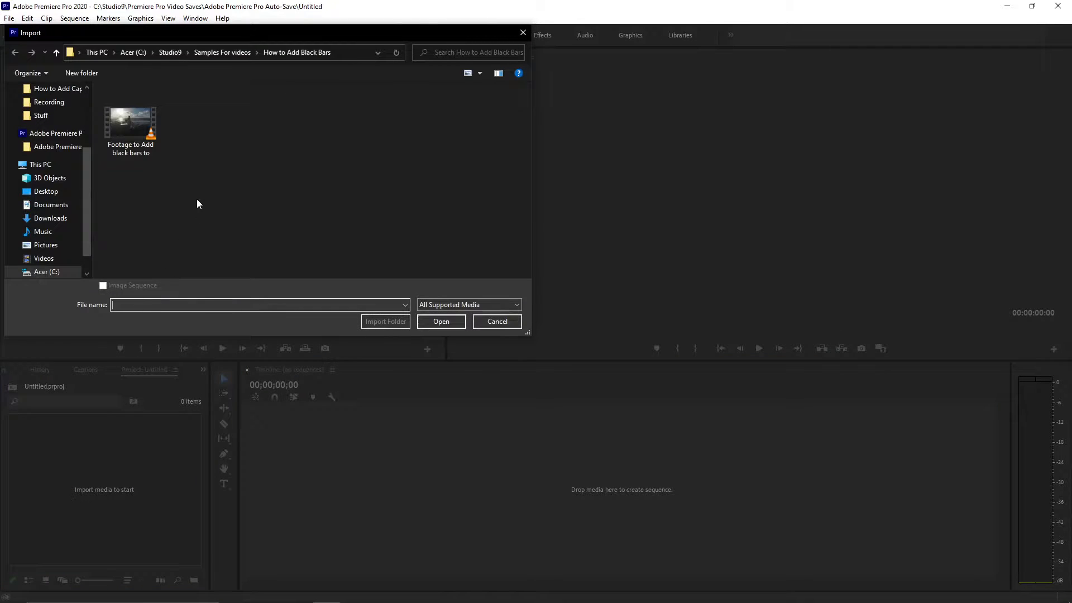
{"action": "double_click", "coordinate": [139, 136]}
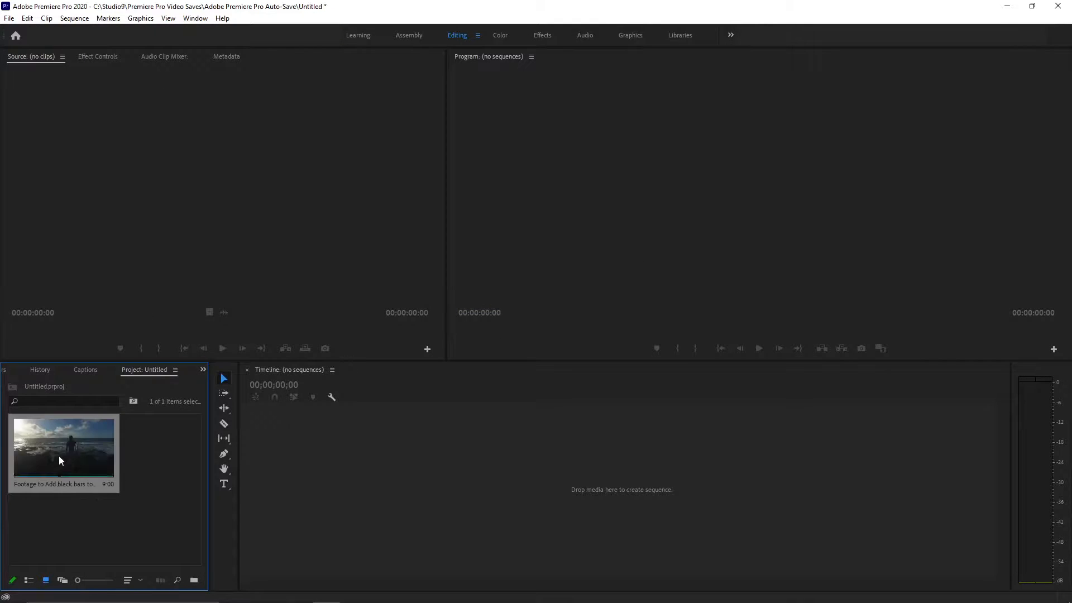
{"action": "double_click", "coordinate": [59, 455]}
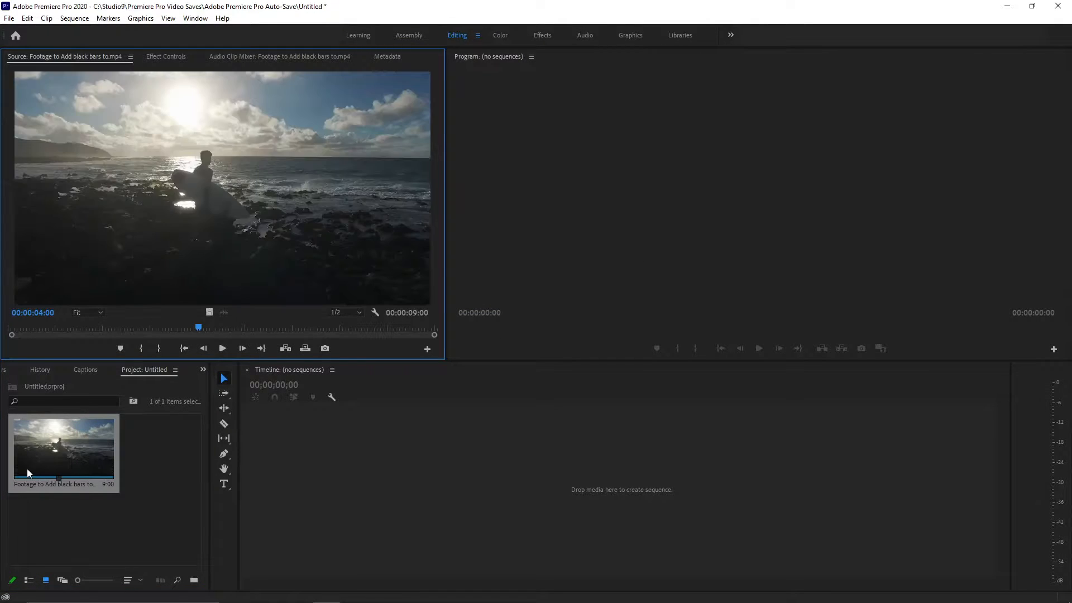
{"action": "left_click_drag", "start_coordinate": [85, 460], "coordinate": [316, 482]}
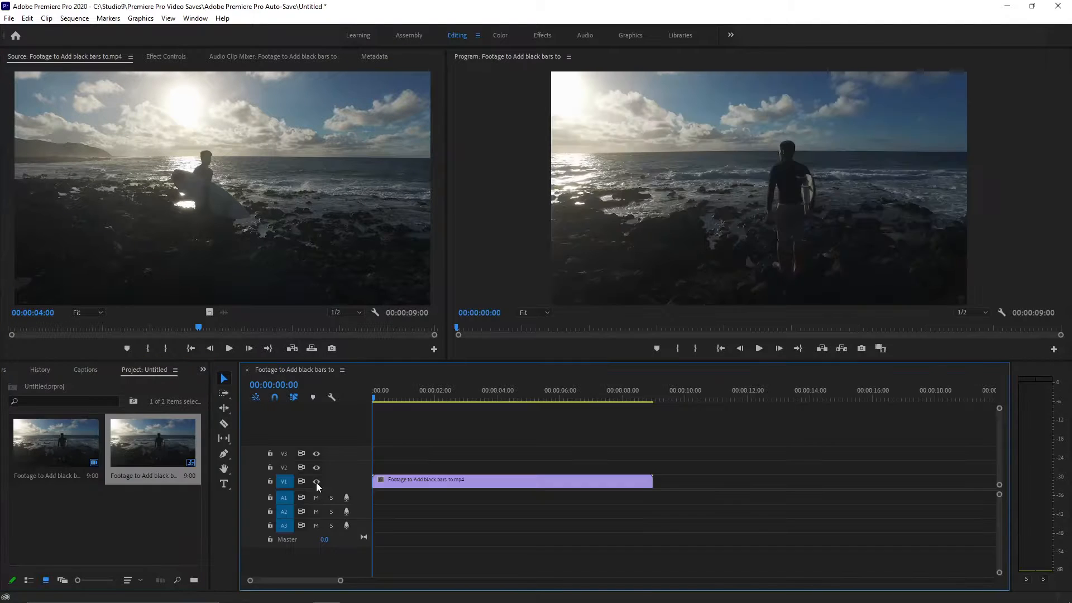
Play through part of the sequence to review the footage, and return the playhead to the start.
{"action": "key", "text": "space"}
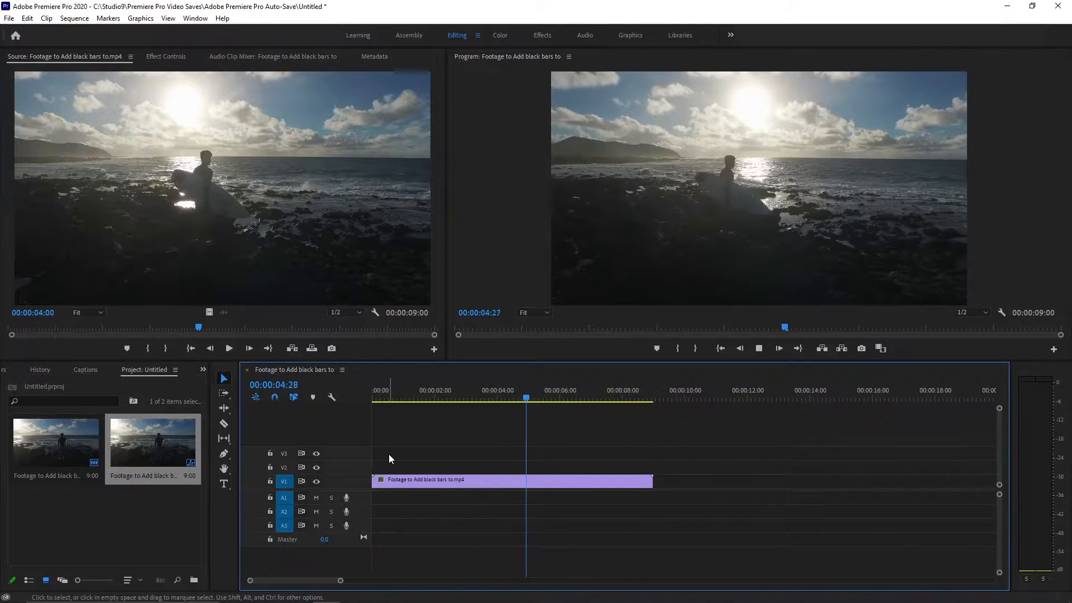
{"action": "key", "text": "space"}
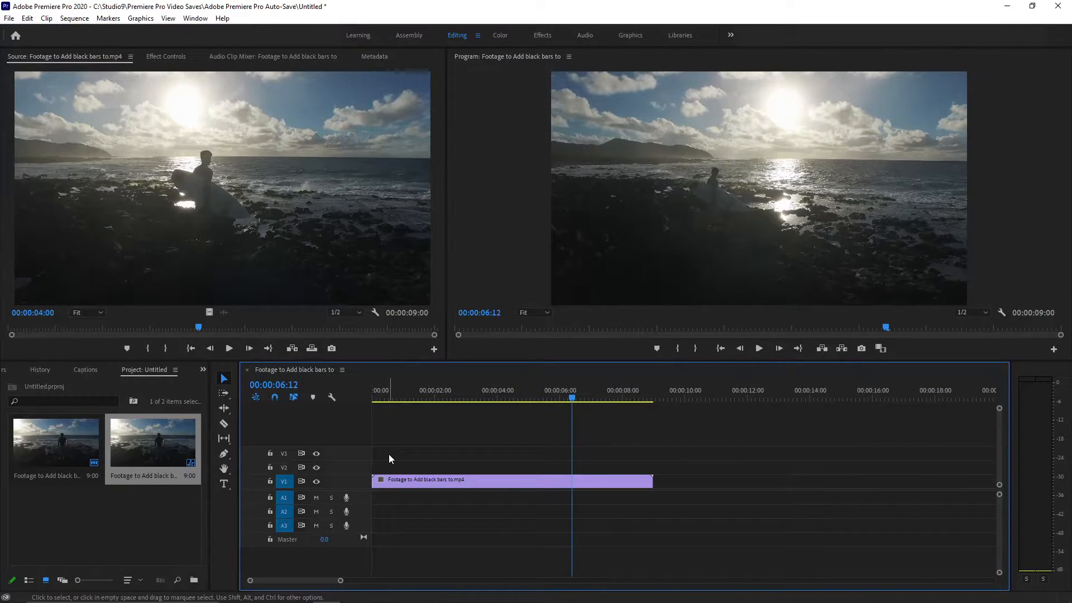
{"action": "left_click_drag", "start_coordinate": [379, 394], "coordinate": [343, 398]}
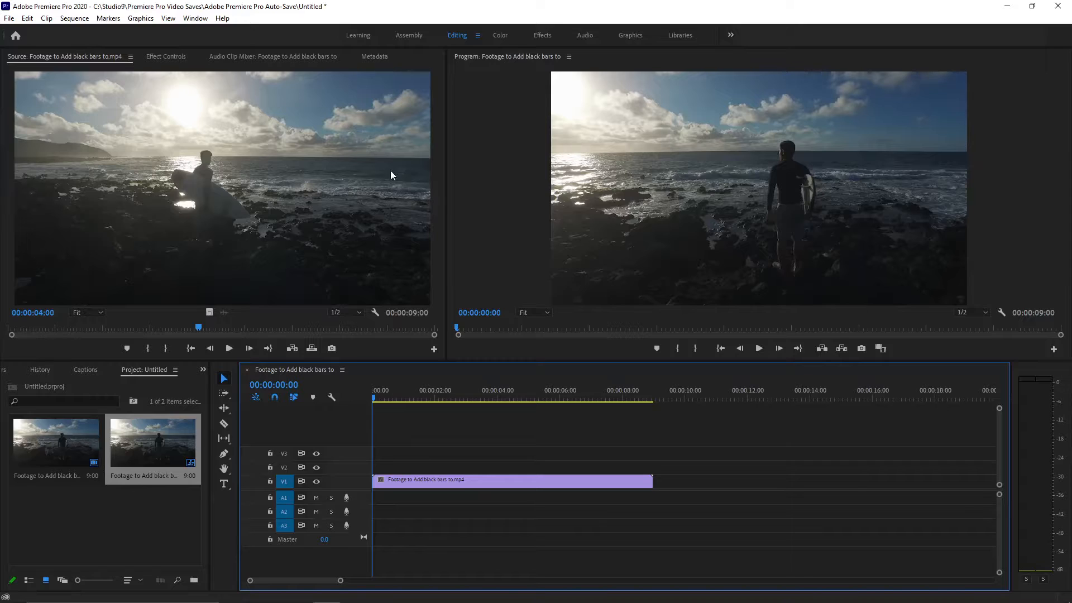
{"action": "left_click", "coordinate": [542, 37]}
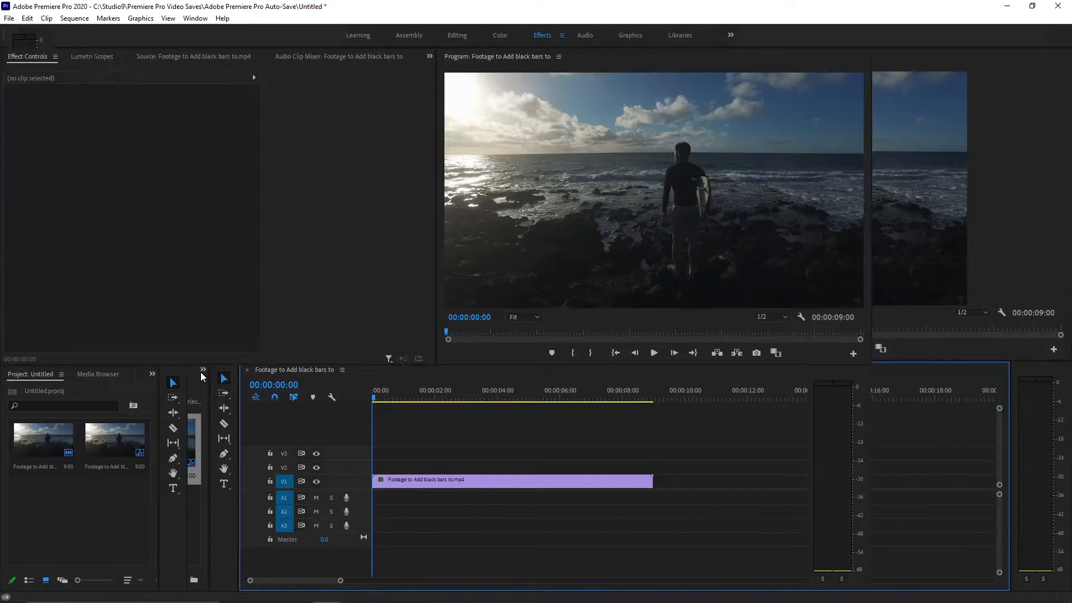
{"action": "left_click", "coordinate": [152, 374]}
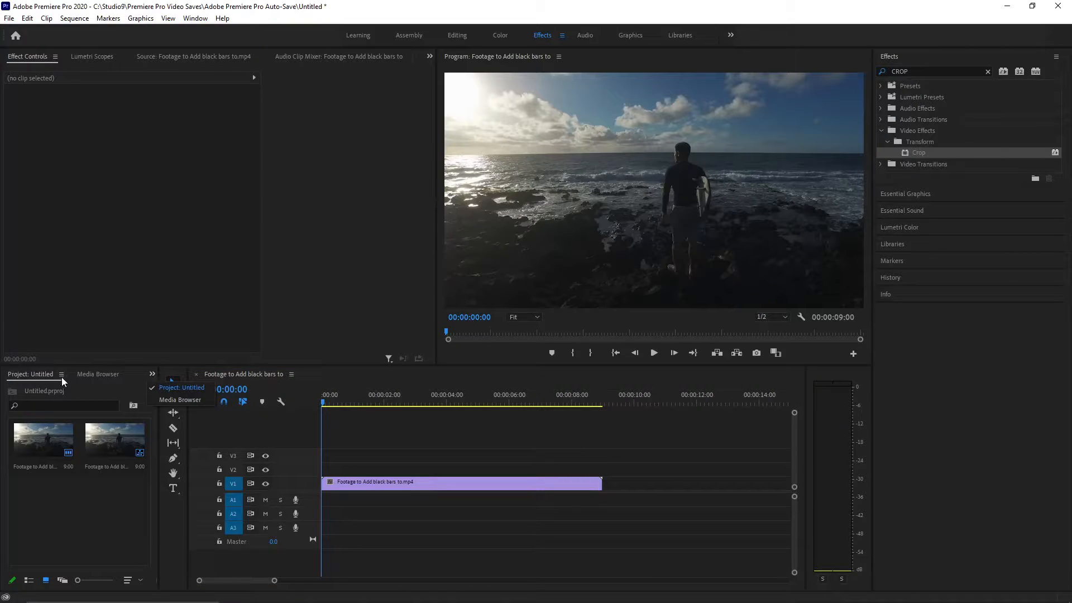
{"action": "left_click", "coordinate": [152, 375]}
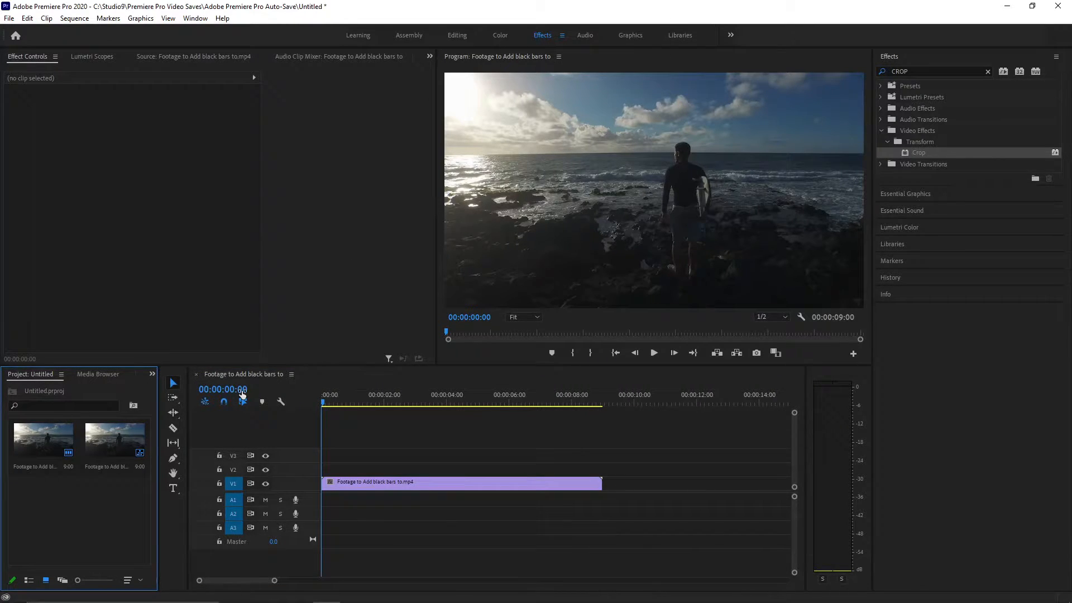
{"action": "left_click", "coordinate": [457, 41]}
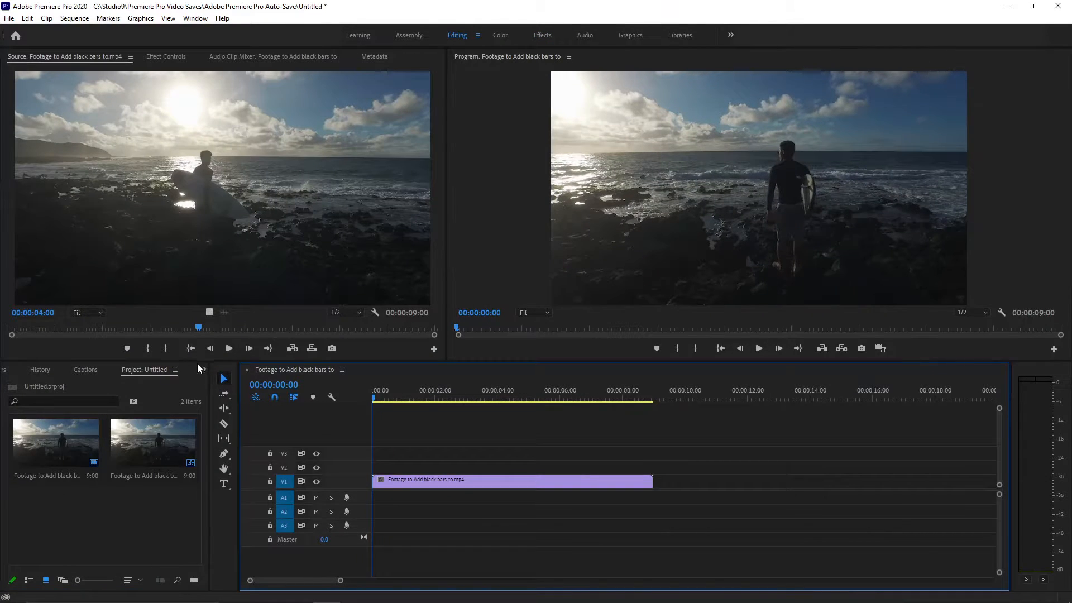
Show the Effects list in place of the project contents within the Editing workspace.
{"action": "left_click", "coordinate": [204, 369]}
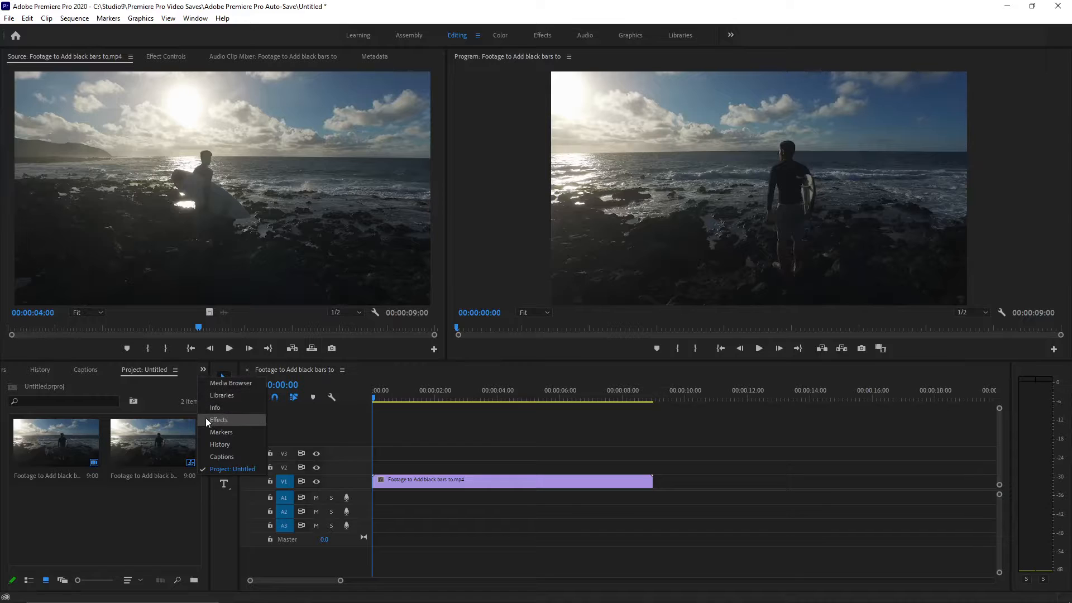
{"action": "left_click", "coordinate": [208, 425]}
{"action": "left_click", "coordinate": [203, 370]}
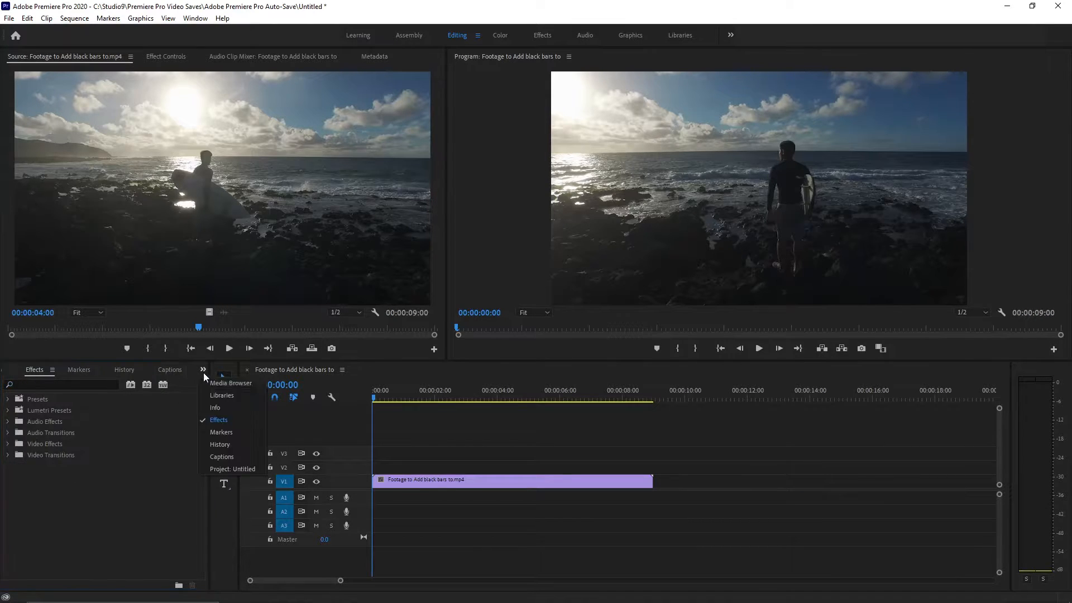
{"action": "left_click", "coordinate": [211, 384]}
{"action": "left_click", "coordinate": [203, 369]}
{"action": "left_click", "coordinate": [212, 470]}
{"action": "left_click", "coordinate": [203, 370]}
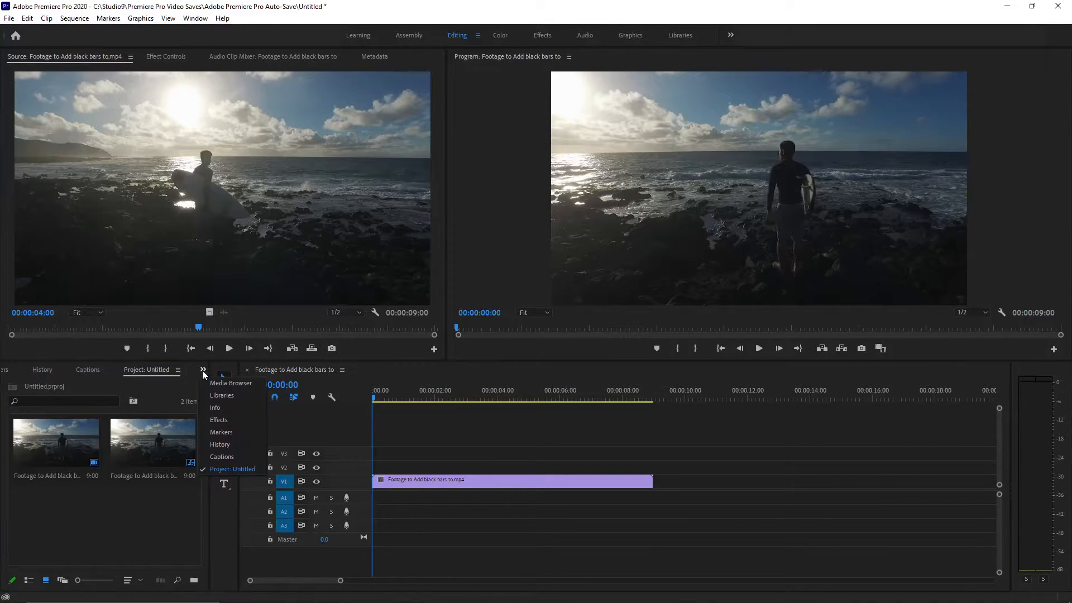
{"action": "left_click", "coordinate": [223, 421]}
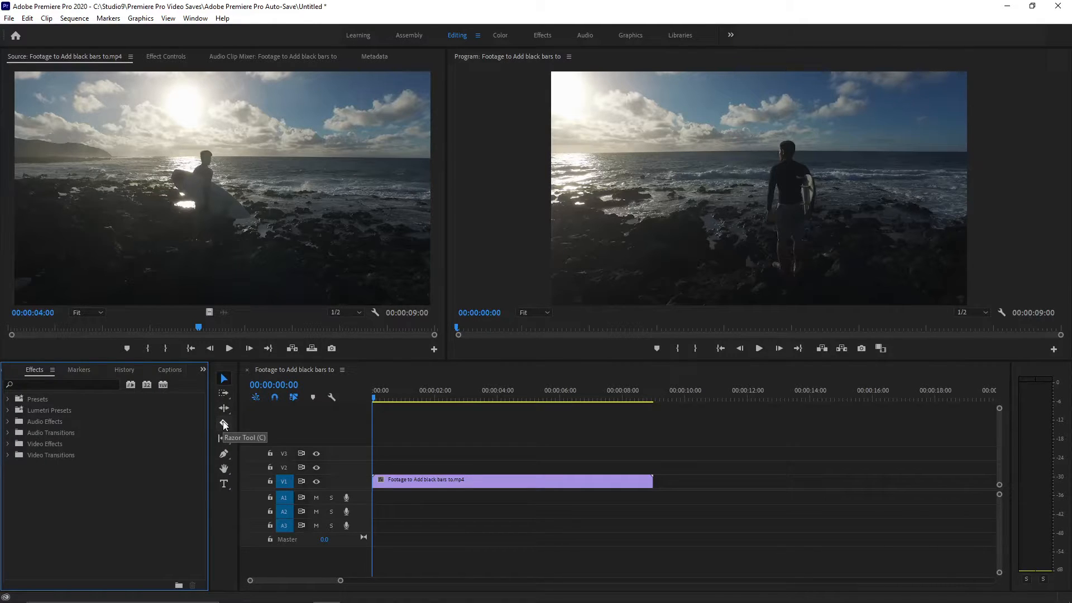
Switch to the Effects workspace and search the effects for "Crop".
{"action": "left_click", "coordinate": [540, 35]}
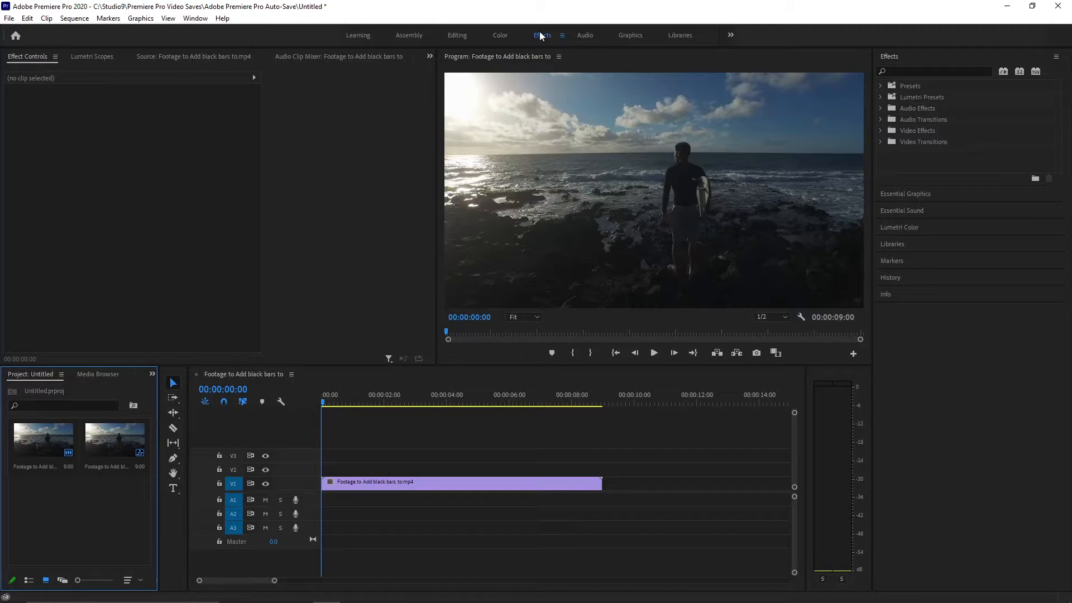
{"action": "left_click", "coordinate": [906, 70]}
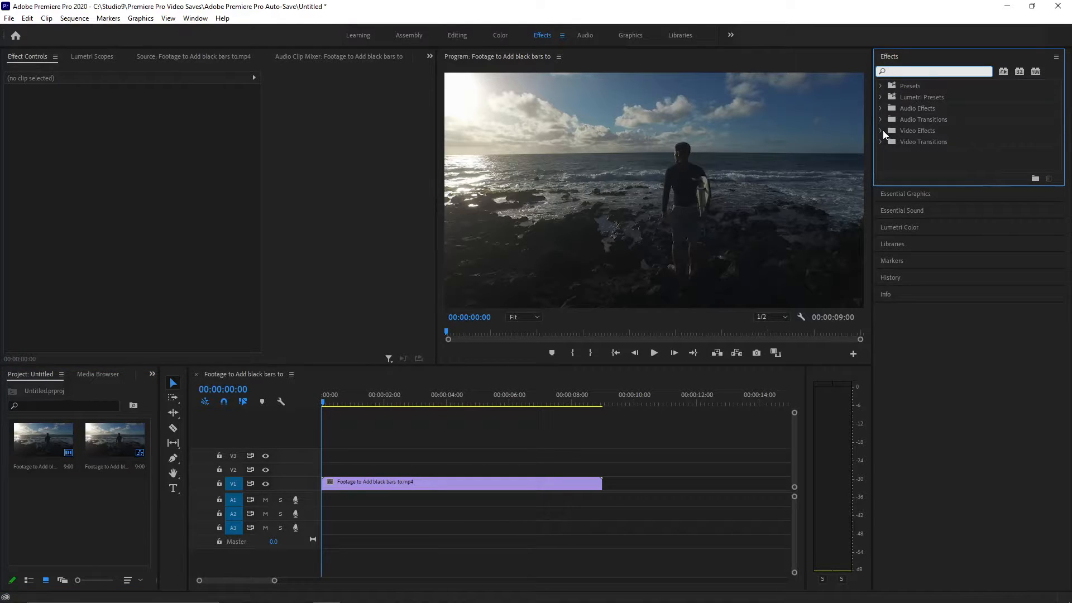
{"action": "key", "text": "Caps_Lock"}
{"action": "type", "text": "C"}
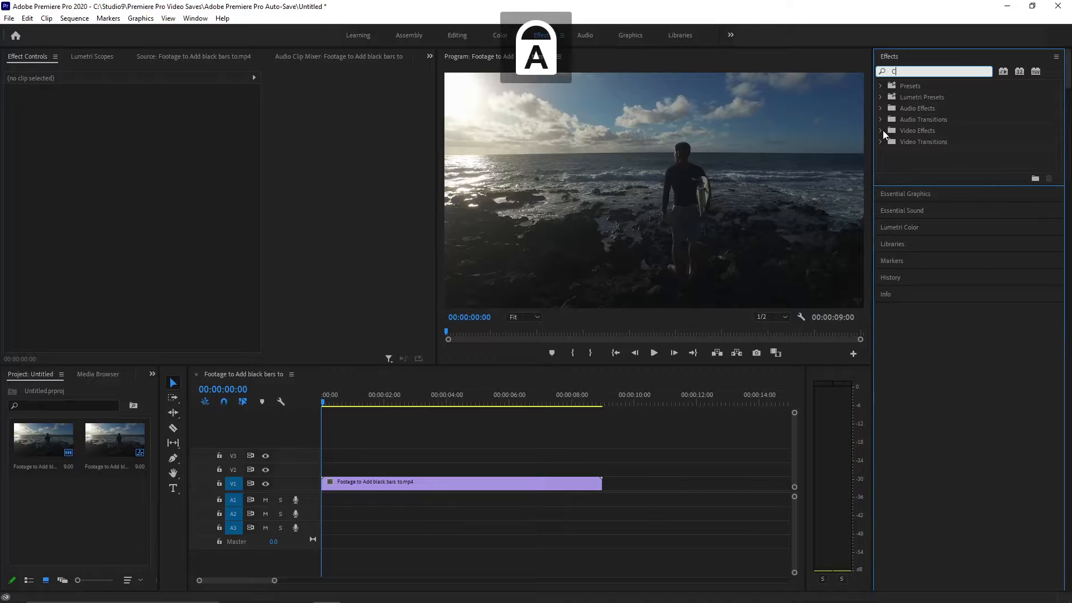
{"action": "key", "text": "Caps_Lock"}
{"action": "type", "text": "rop"}
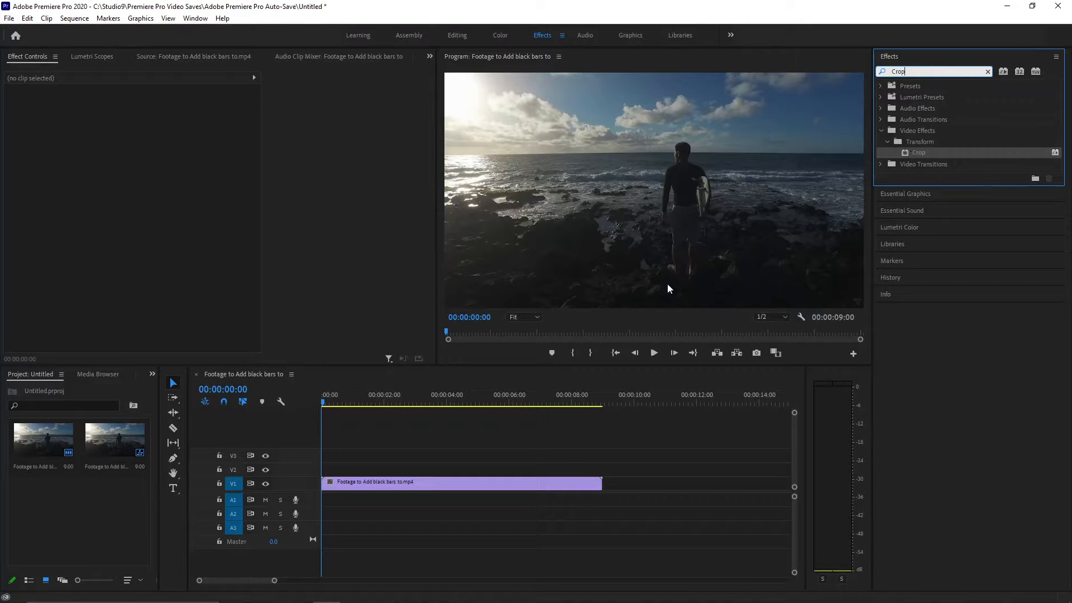
Apply the Crop video effect once to the footage clip on track V1 and bring its parameters into view.
{"action": "left_click", "coordinate": [454, 484]}
{"action": "left_click", "coordinate": [915, 152]}
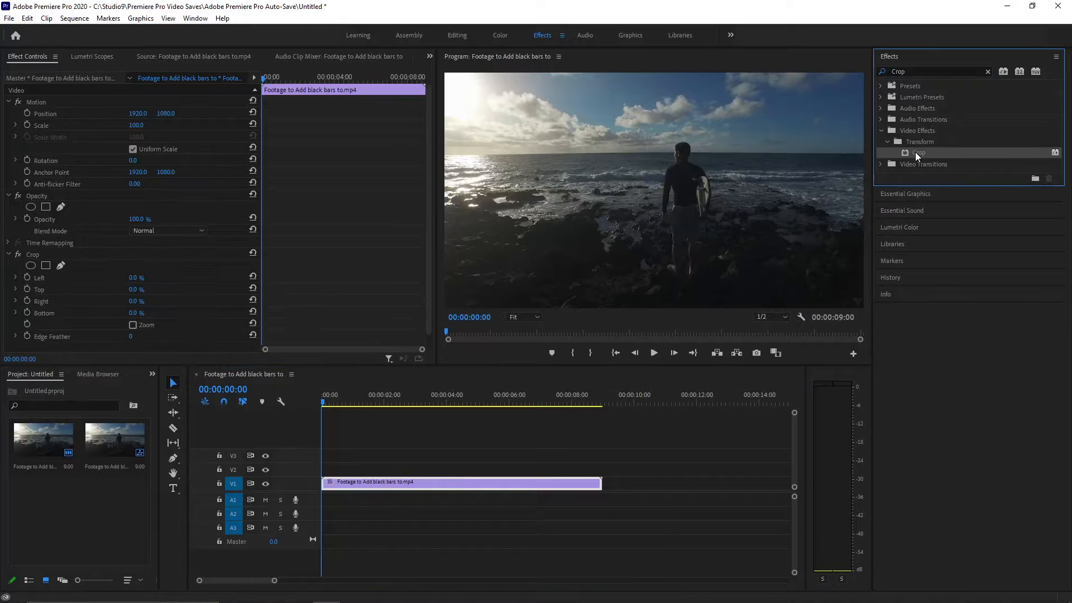
{"action": "left_click_drag", "start_coordinate": [916, 152], "coordinate": [422, 484]}
{"action": "key", "text": "ctrl+z"}
{"action": "scroll", "coordinate": [78, 320], "scroll_direction": "down", "scroll_amount": 1}
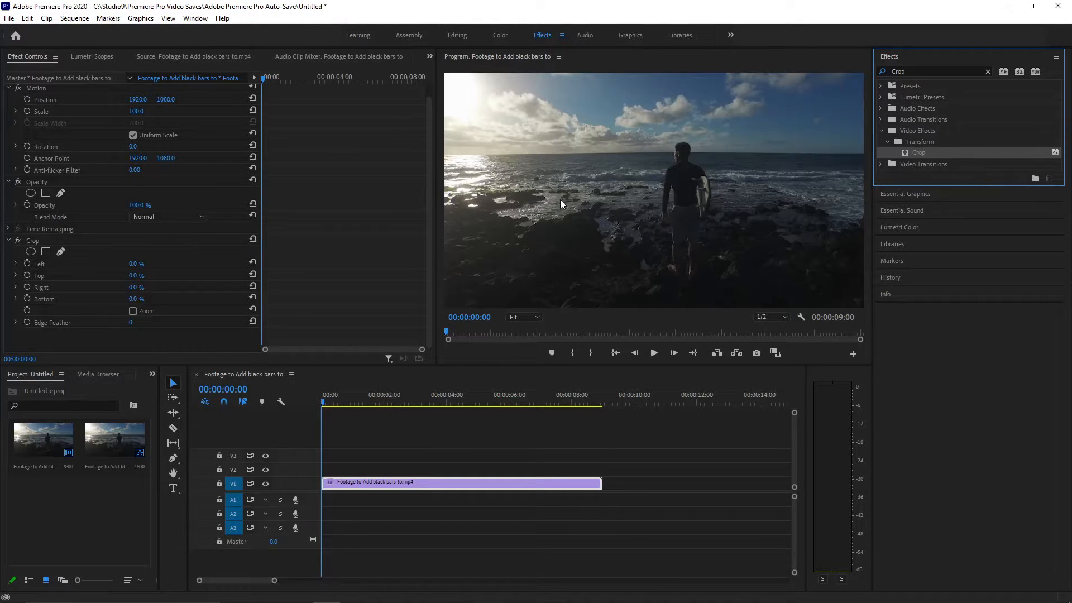
Set the clip's Crop Top and Bottom values to 10% and play the result in the maximized program preview.
{"action": "key", "text": "grave"}
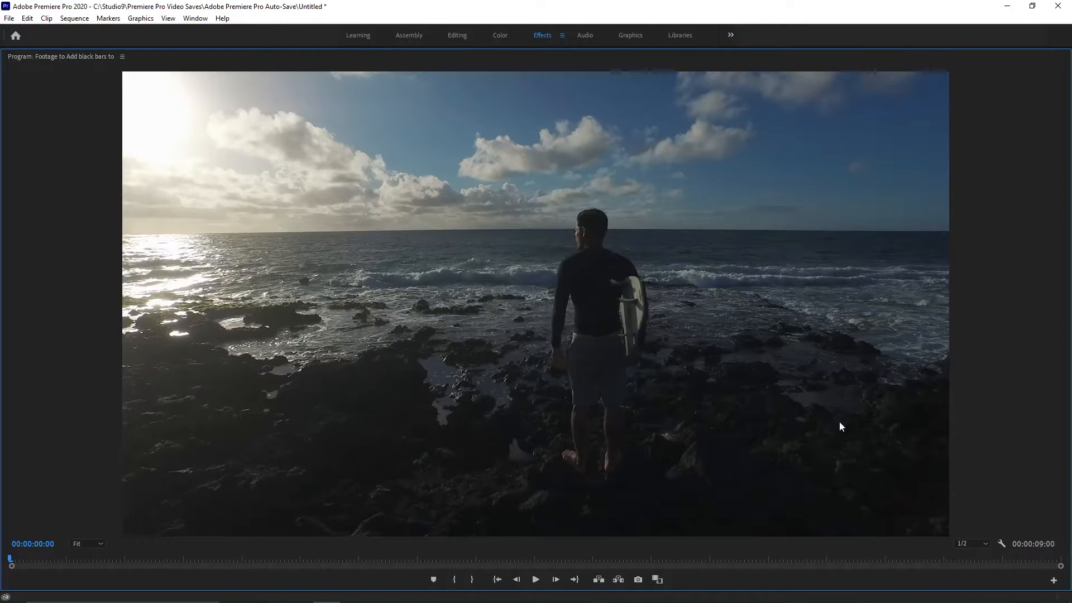
{"action": "key", "text": "grave"}
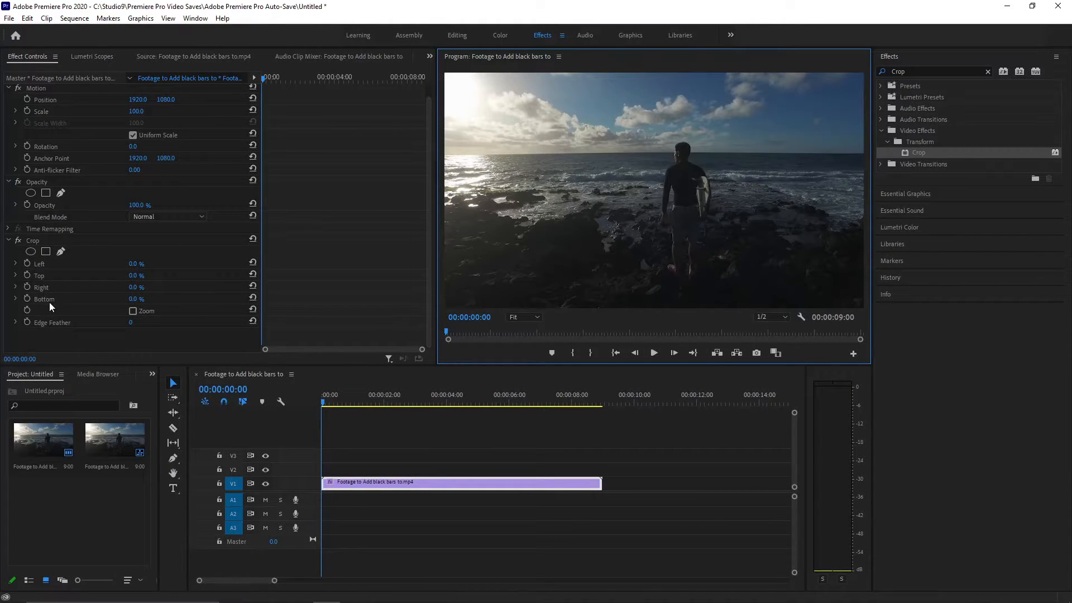
{"action": "left_click", "coordinate": [132, 274]}
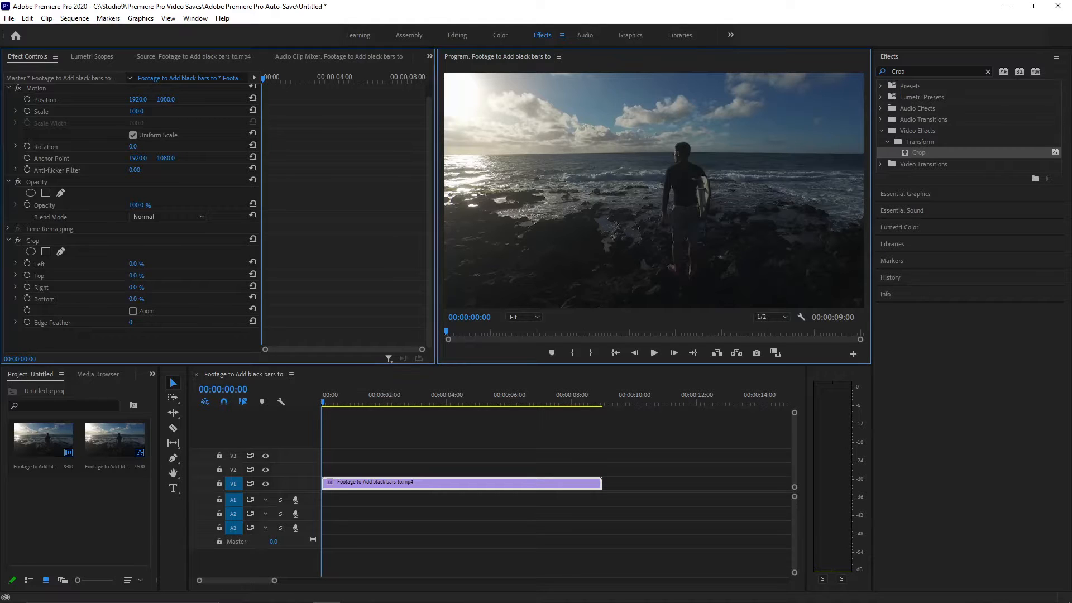
{"action": "type", "text": "10"}
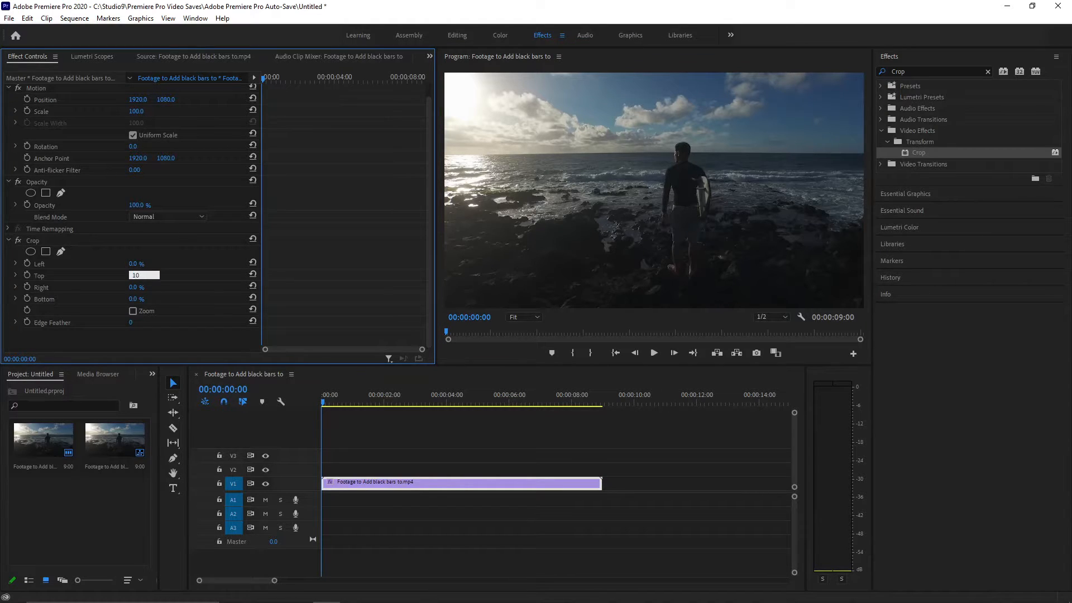
{"action": "left_click", "coordinate": [137, 299]}
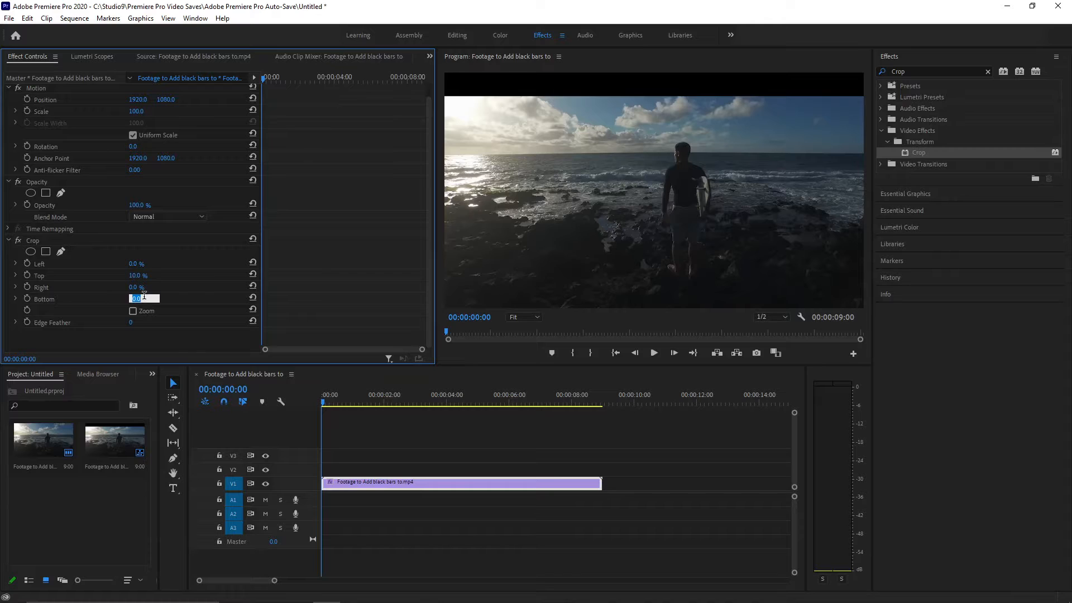
{"action": "type", "text": "10"}
{"action": "key", "text": "Return"}
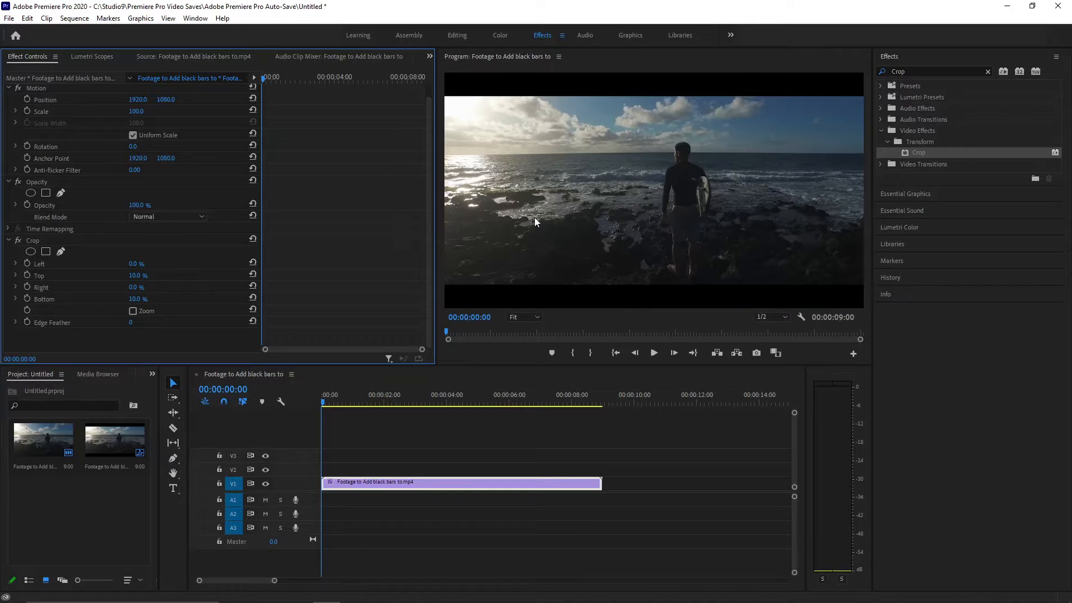
{"action": "key", "text": "grave"}
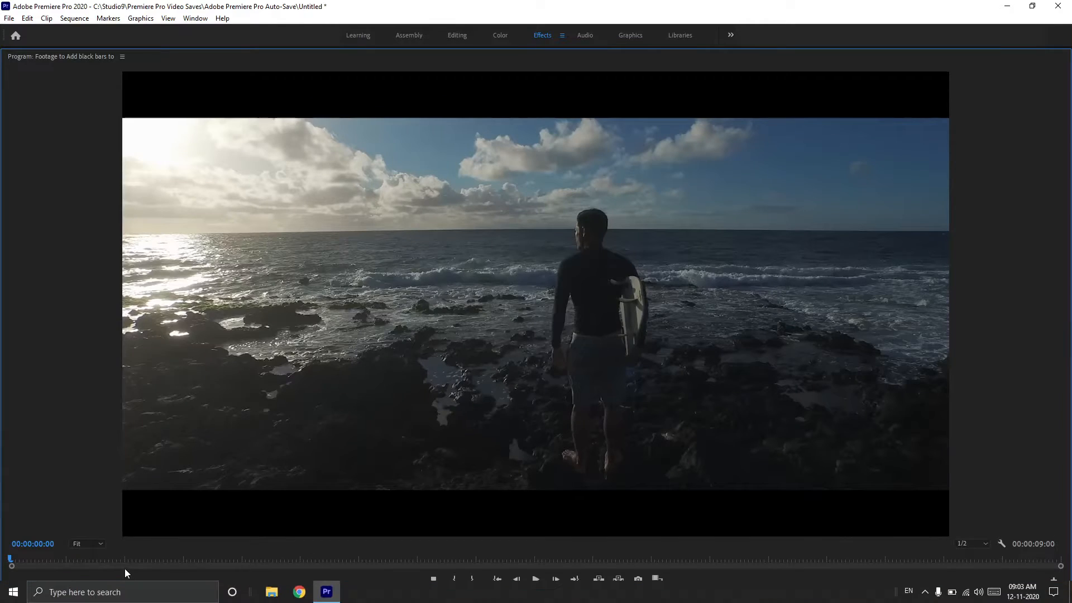
{"action": "key", "text": "space"}
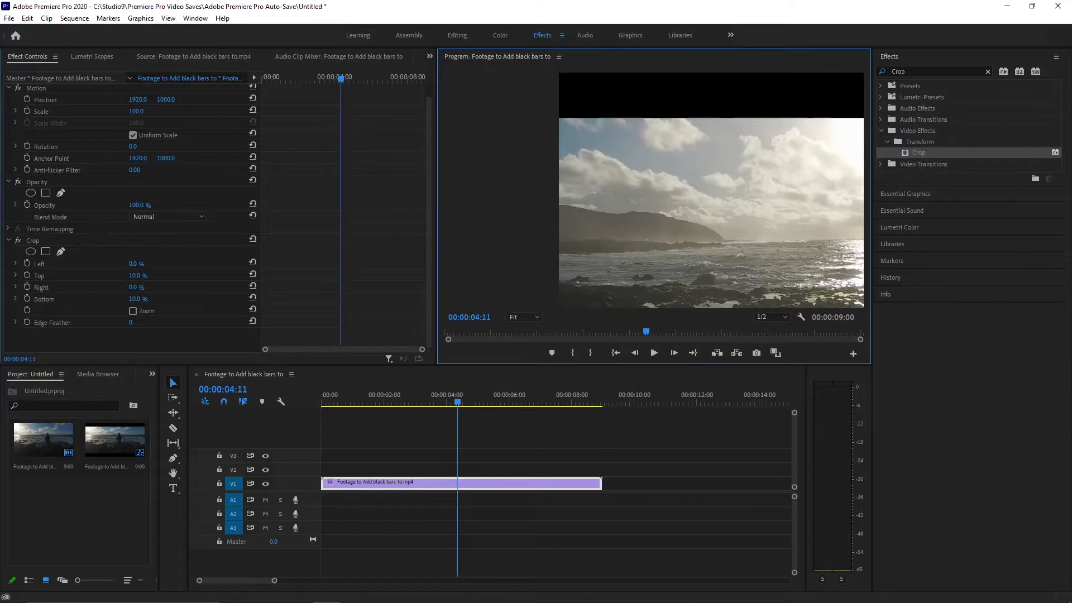
Set the clip's Crop Top and Bottom values to 15% for thicker black bars.
{"action": "left_click", "coordinate": [138, 275]}
{"action": "type", "text": "15"}
{"action": "key", "text": "Return"}
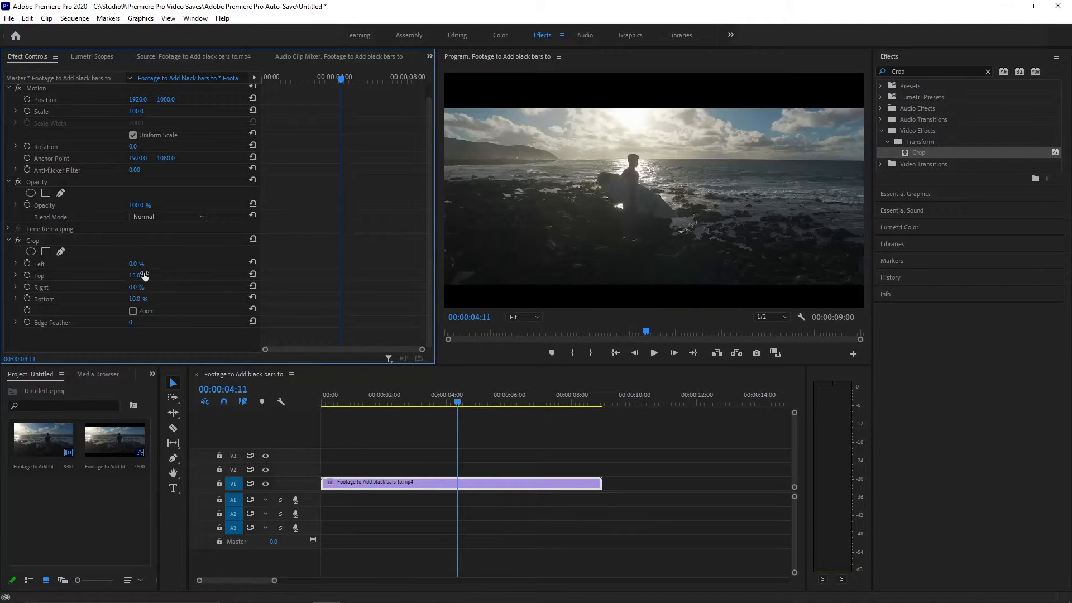
{"action": "left_click", "coordinate": [137, 299]}
{"action": "left_click", "coordinate": [140, 288]}
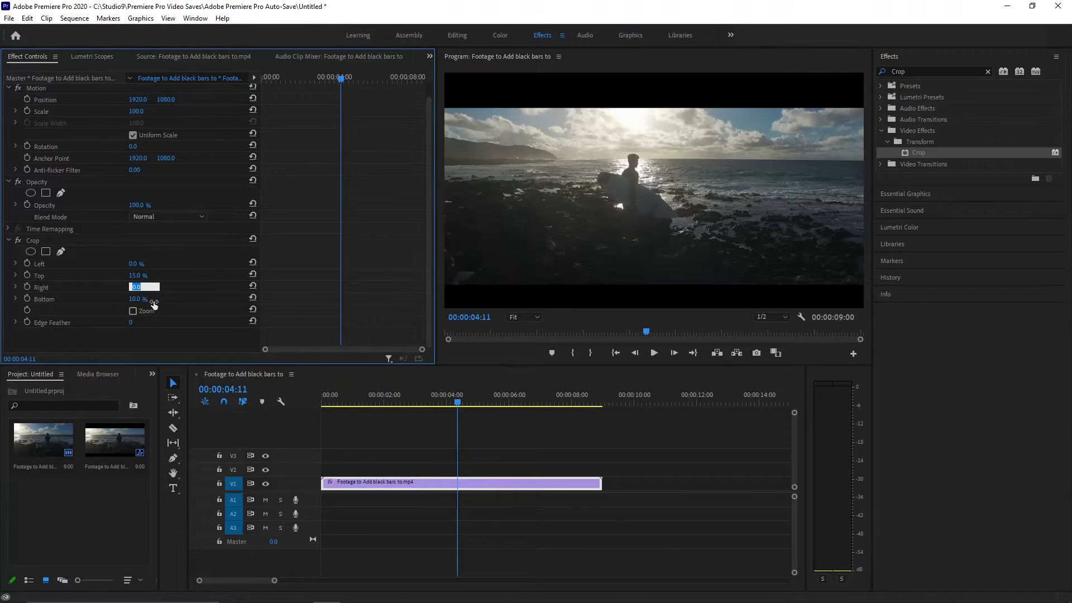
{"action": "left_click", "coordinate": [137, 300]}
{"action": "type", "text": "15"}
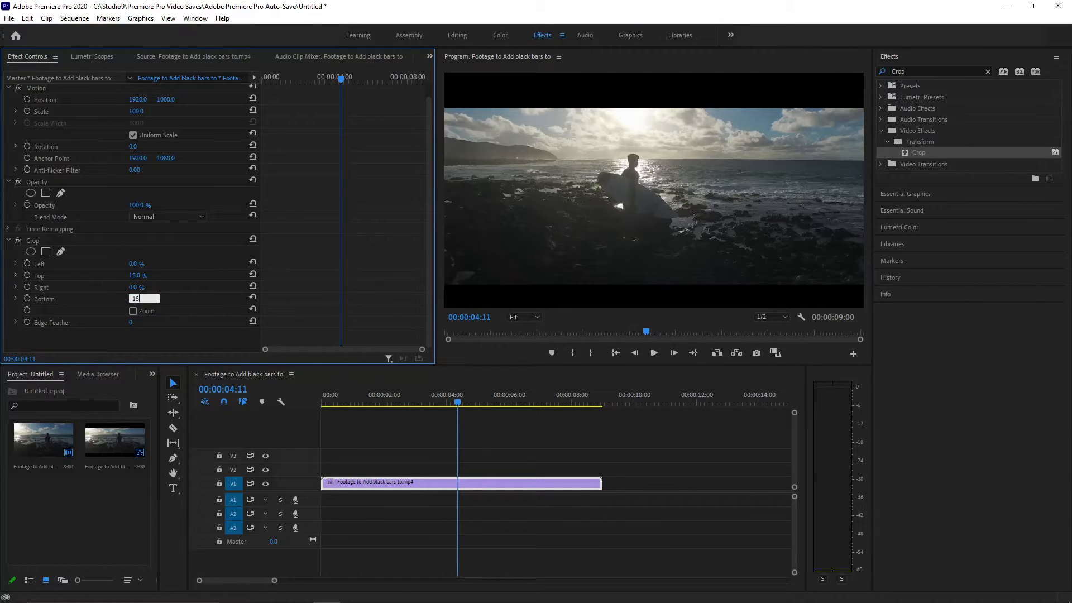
{"action": "key", "text": "Return"}
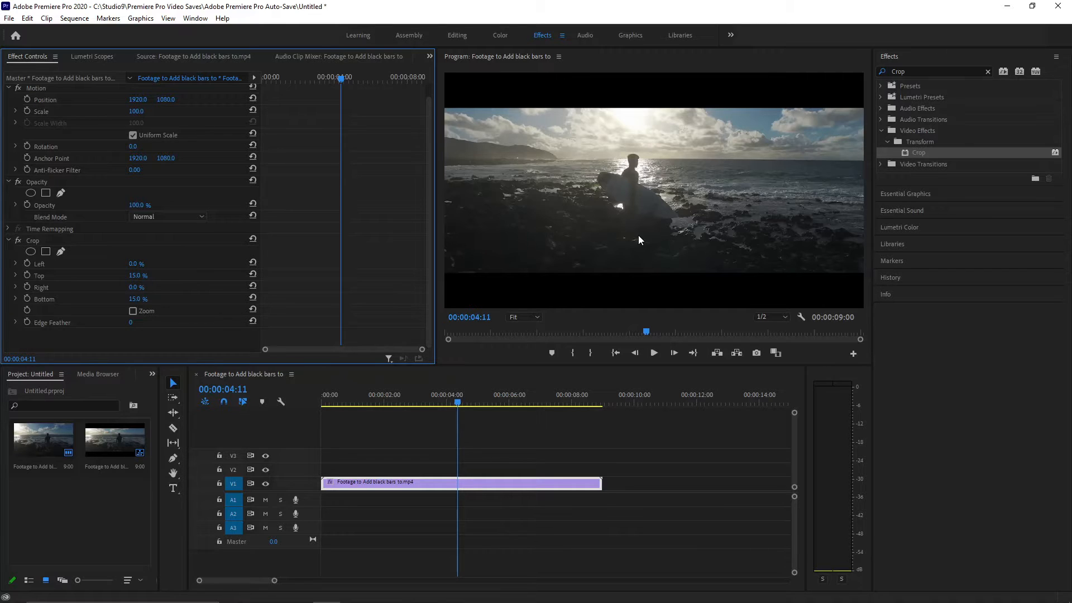
Maximize the program preview and play part of the clip to check the black bars.
{"action": "key", "text": "grave"}
{"action": "key", "text": "space"}
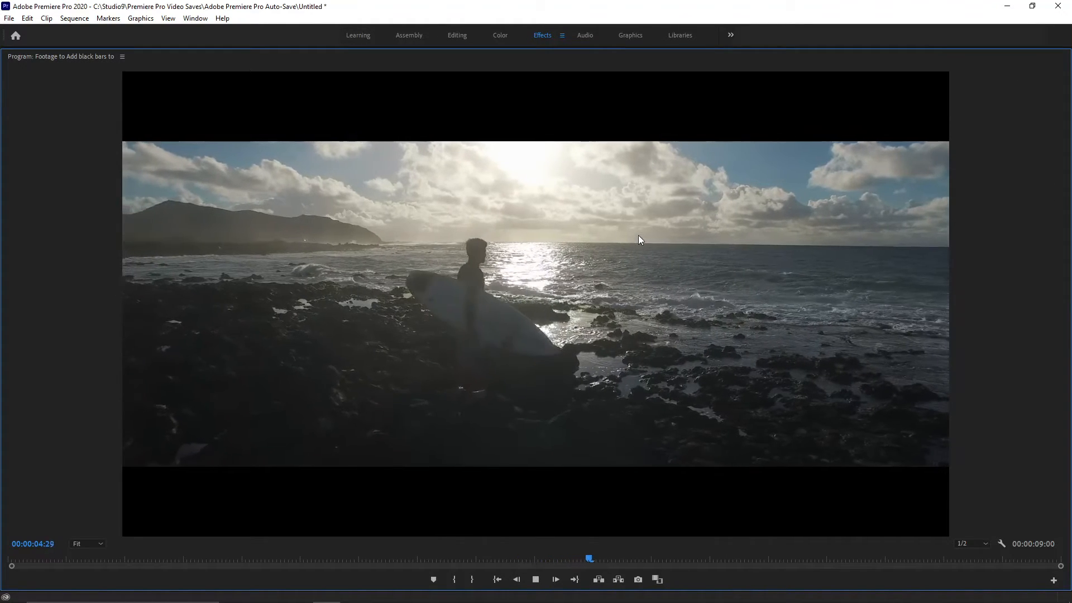
{"action": "key", "text": "space"}
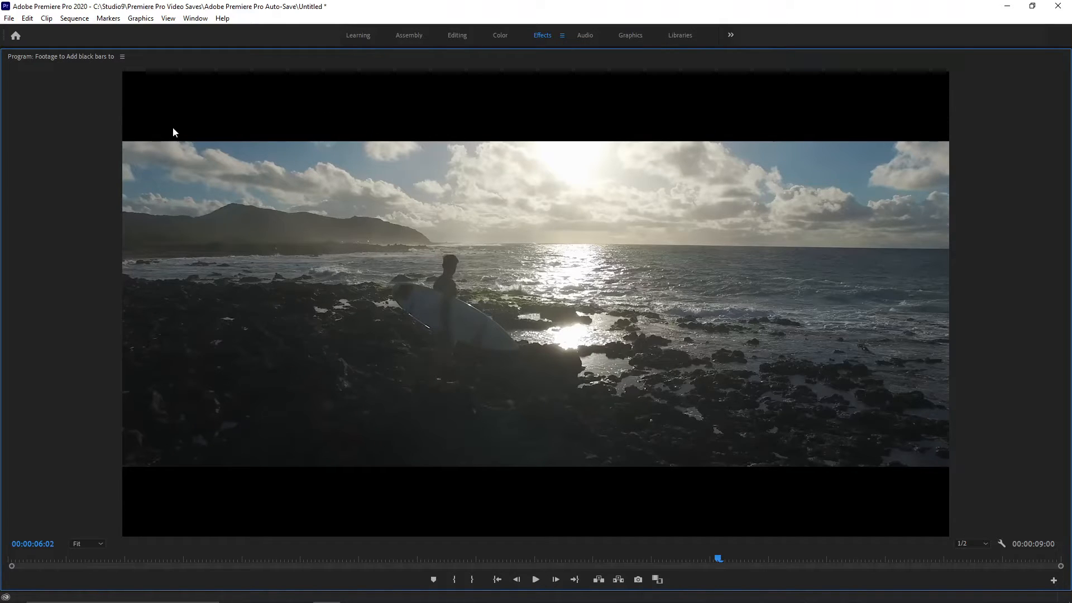
Replay the clip from its start in the maximized preview, then restore the normal workspace layout.
{"action": "left_click", "coordinate": [8, 559]}
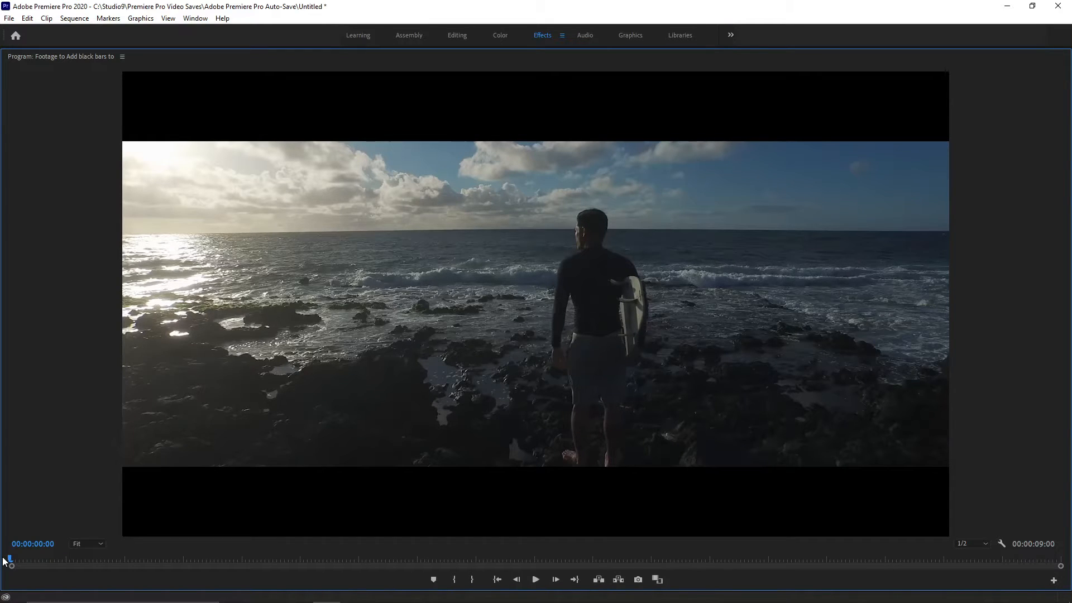
{"action": "key", "text": "space"}
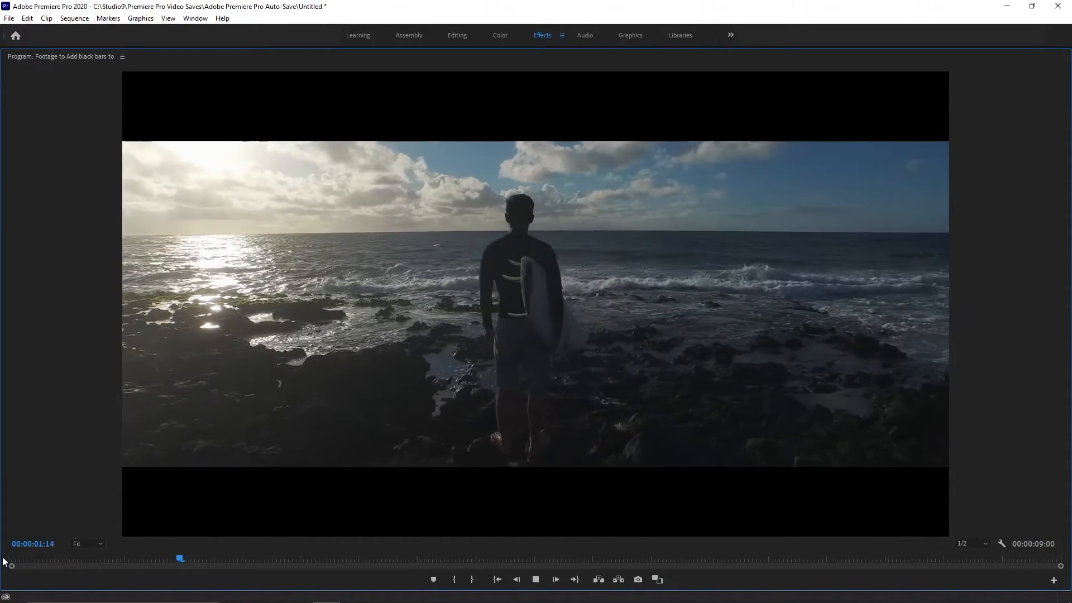
{"action": "key", "text": "grave"}
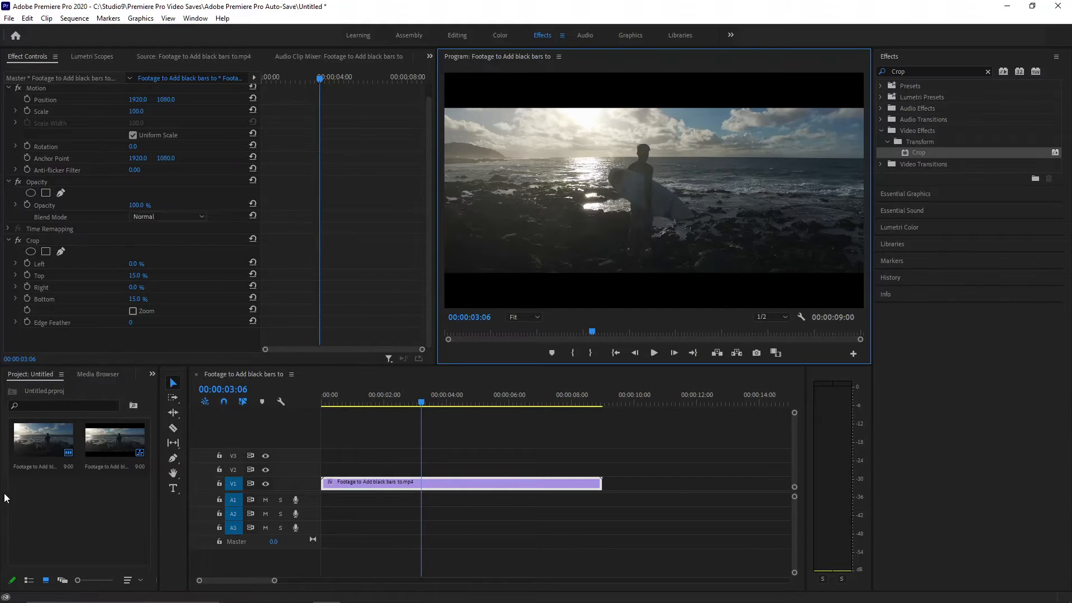
Import Studio9 LOGO.png, move the footage to V2, and place the logo on V1 extended to the footage's full length.
{"action": "double_click", "coordinate": [42, 525]}
{"action": "left_click", "coordinate": [215, 53]}
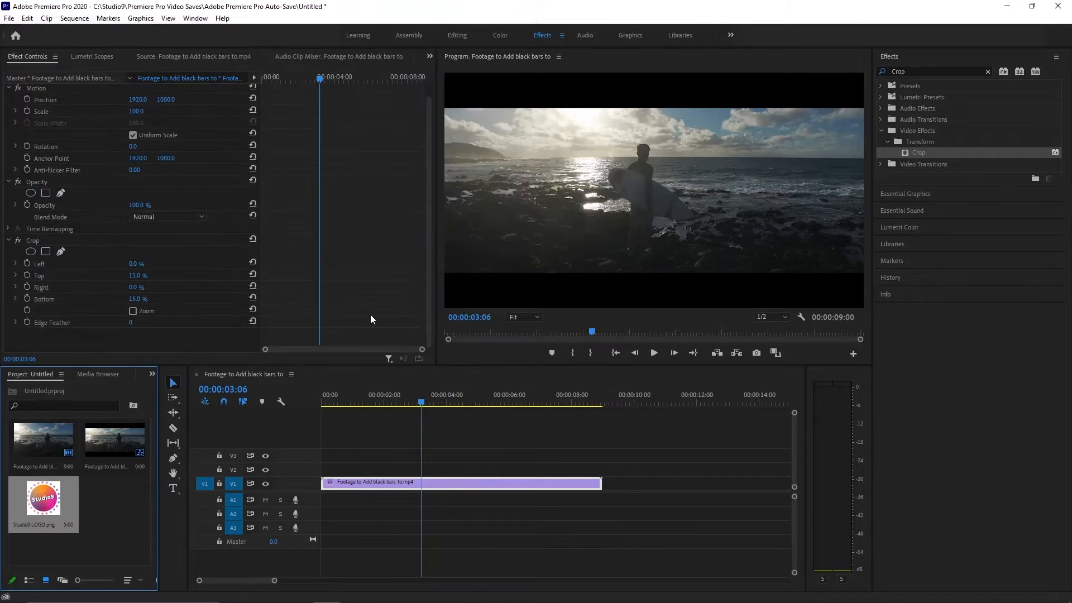
{"action": "left_click_drag", "start_coordinate": [347, 482], "coordinate": [350, 469]}
{"action": "left_click_drag", "start_coordinate": [44, 514], "coordinate": [326, 494]}
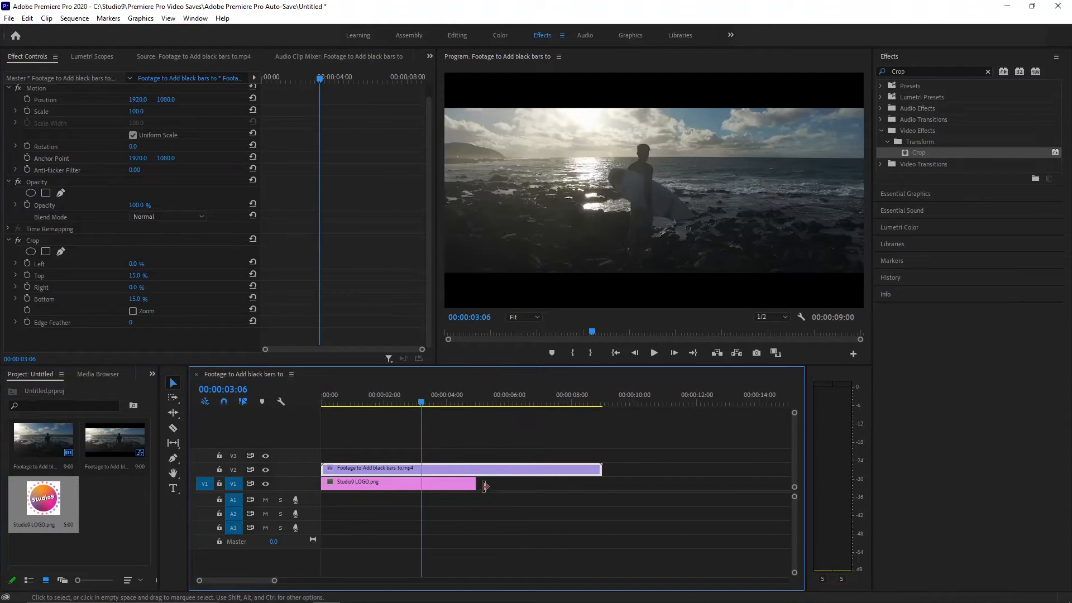
{"action": "left_click_drag", "start_coordinate": [484, 483], "coordinate": [604, 480]}
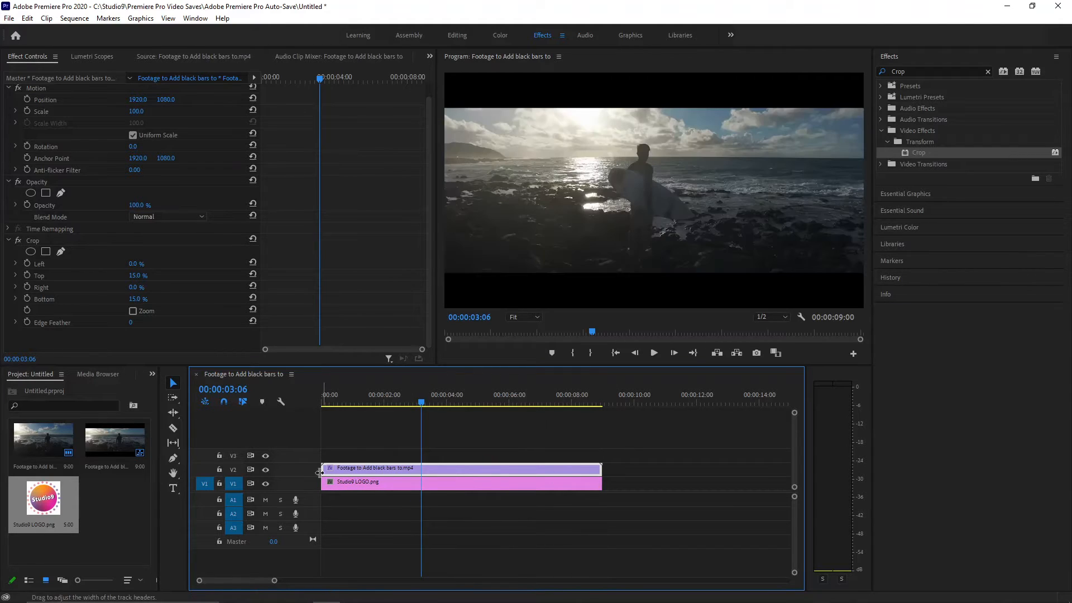
With track V2 temporarily hidden, scale the logo to 985 so it fills the frame behind the cropped footage.
{"action": "left_click", "coordinate": [262, 470]}
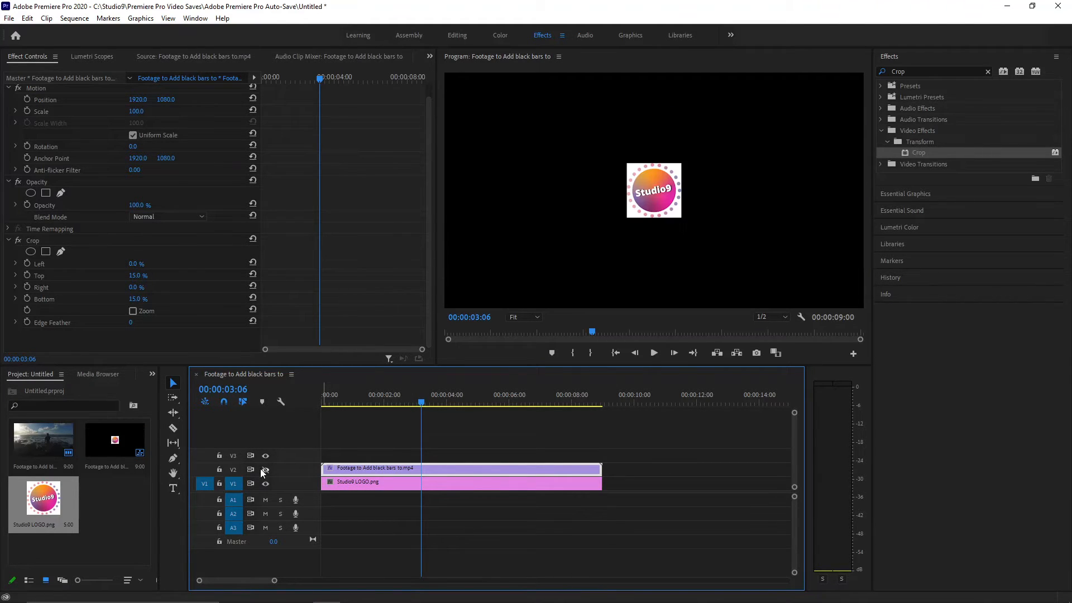
{"action": "right_click", "coordinate": [343, 483]}
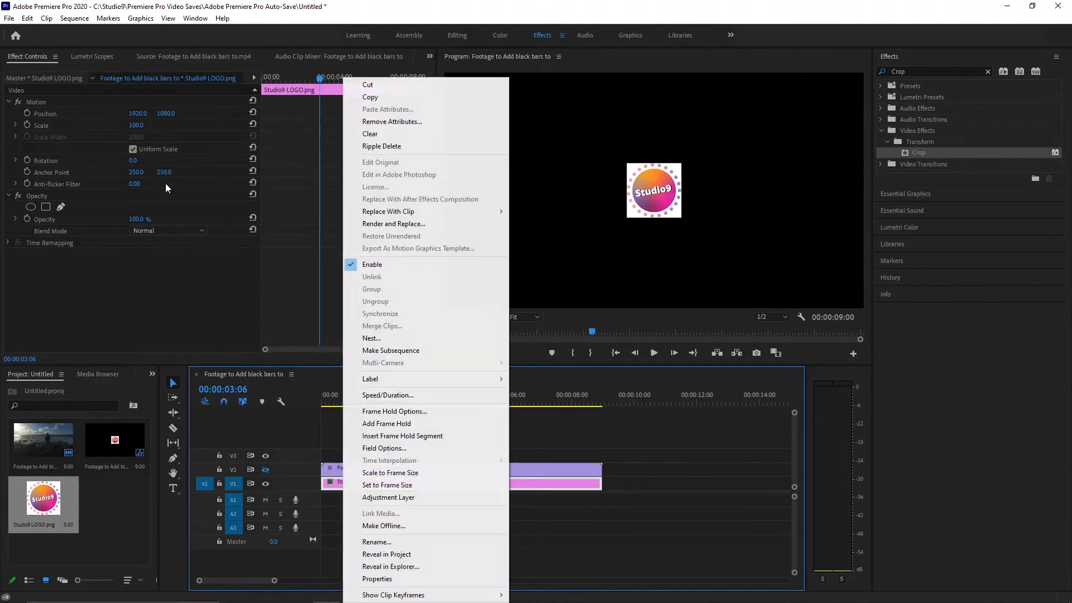
{"action": "left_click", "coordinate": [137, 258]}
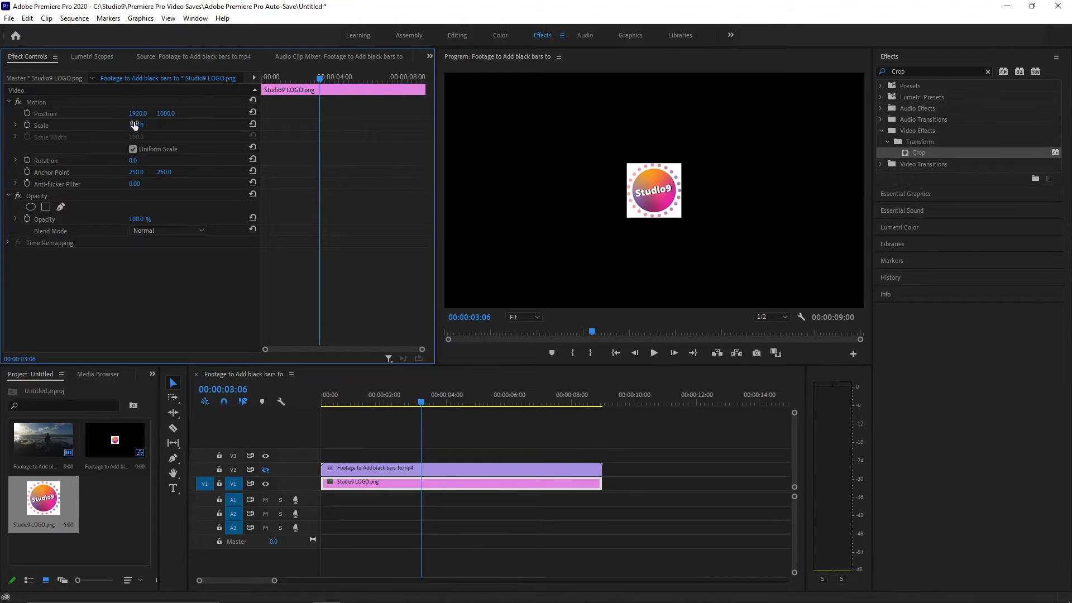
{"action": "left_click_drag", "start_coordinate": [134, 125], "coordinate": [144, 125]}
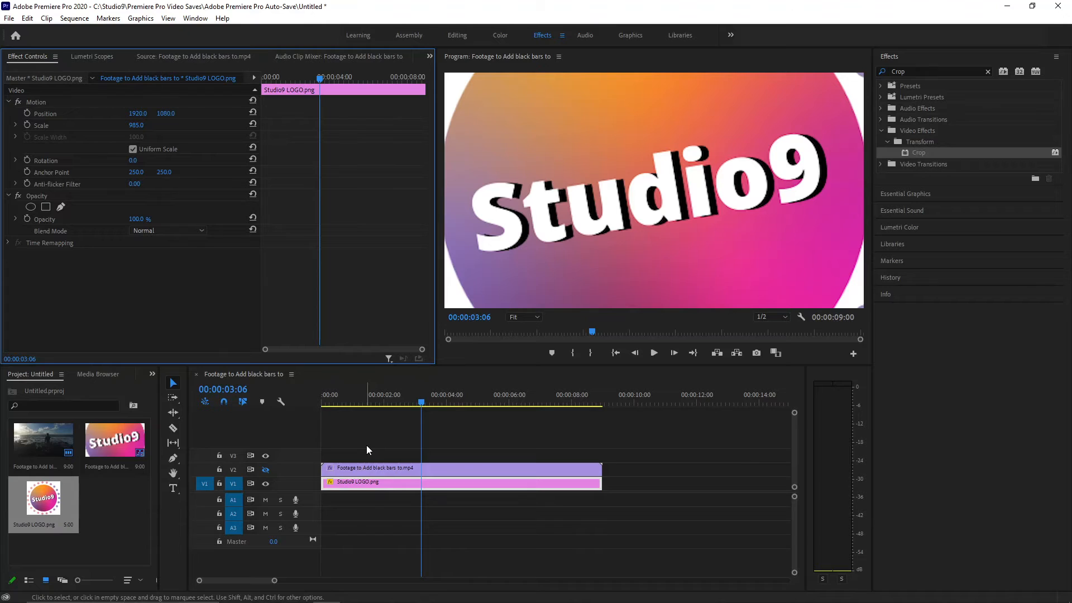
{"action": "left_click", "coordinate": [263, 473]}
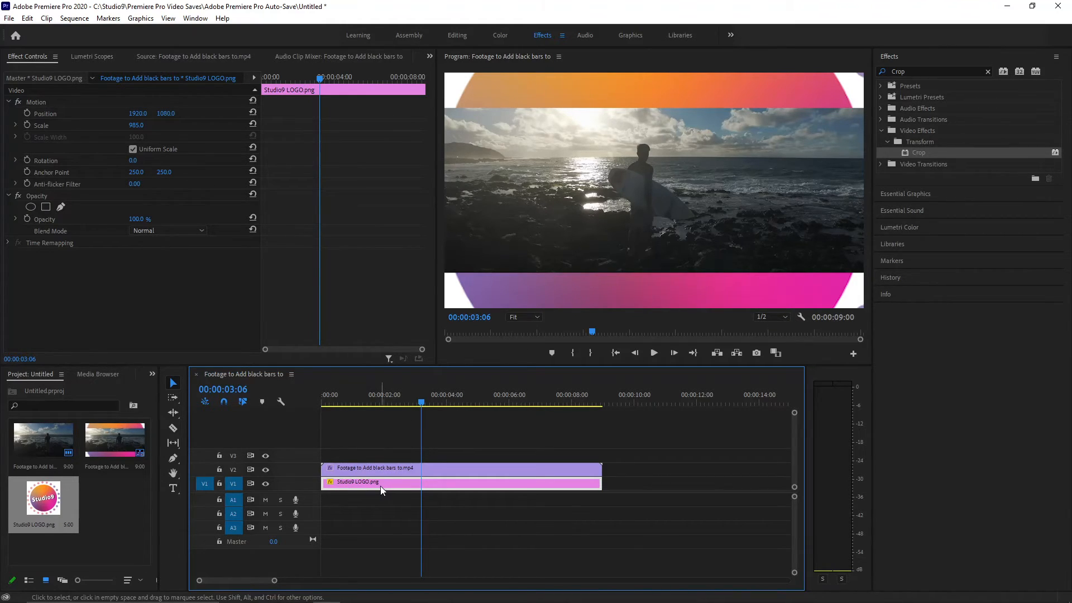
Return the footage clip to track V1 and delete the logo clip from the timeline.
{"action": "mouse_move", "coordinate": [380, 486]}
{"action": "left_mouse_down"}
{"action": "mouse_move", "coordinate": [390, 449]}
{"action": "mouse_move", "coordinate": [372, 480]}
{"action": "left_mouse_up"}
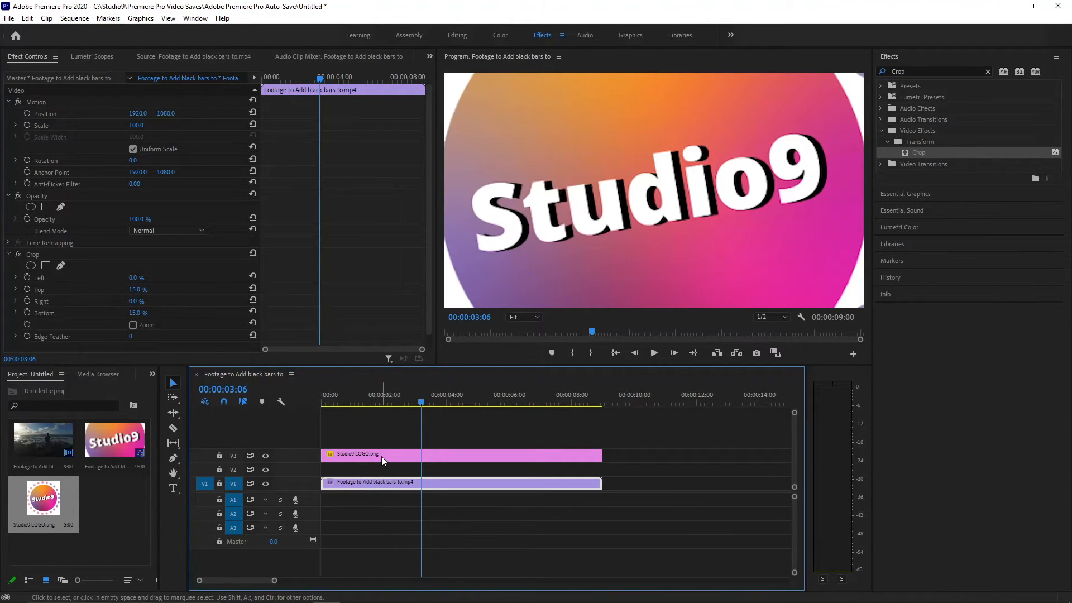
{"action": "left_click", "coordinate": [382, 459]}
{"action": "key", "text": "Delete"}
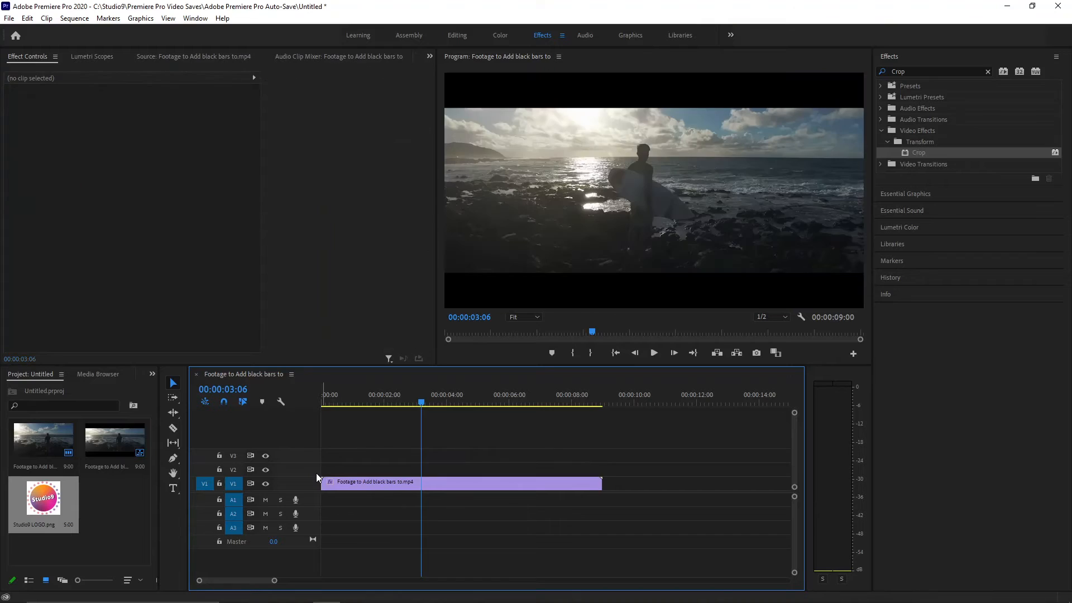
Play the sequence from the beginning to check the footage with its black bars.
{"action": "key", "text": "Home"}
{"action": "key", "text": "space"}
{"action": "key", "text": "space"}
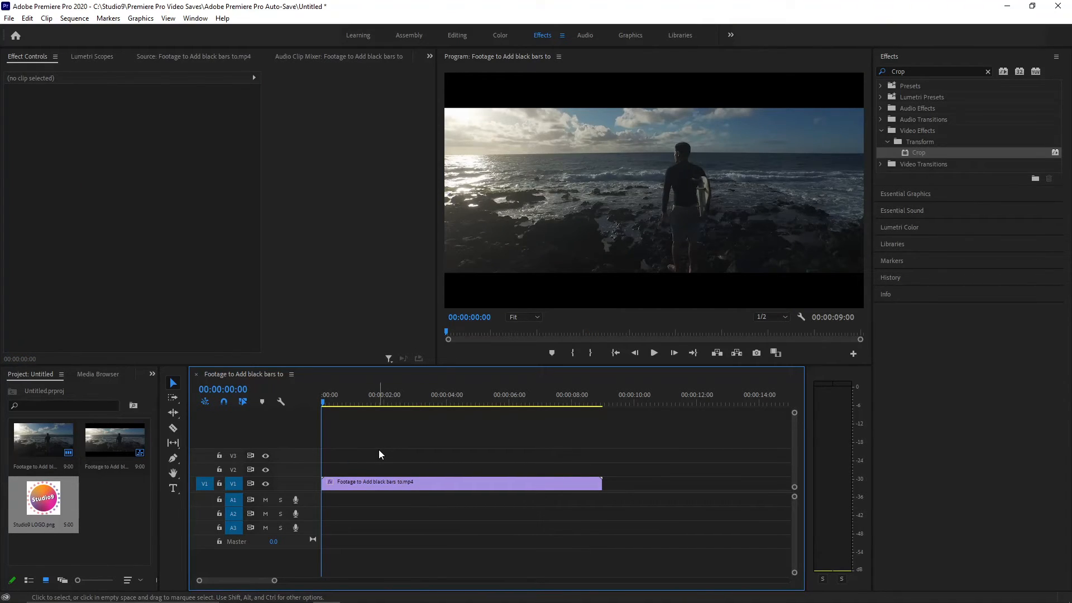
{"action": "key", "text": "space"}
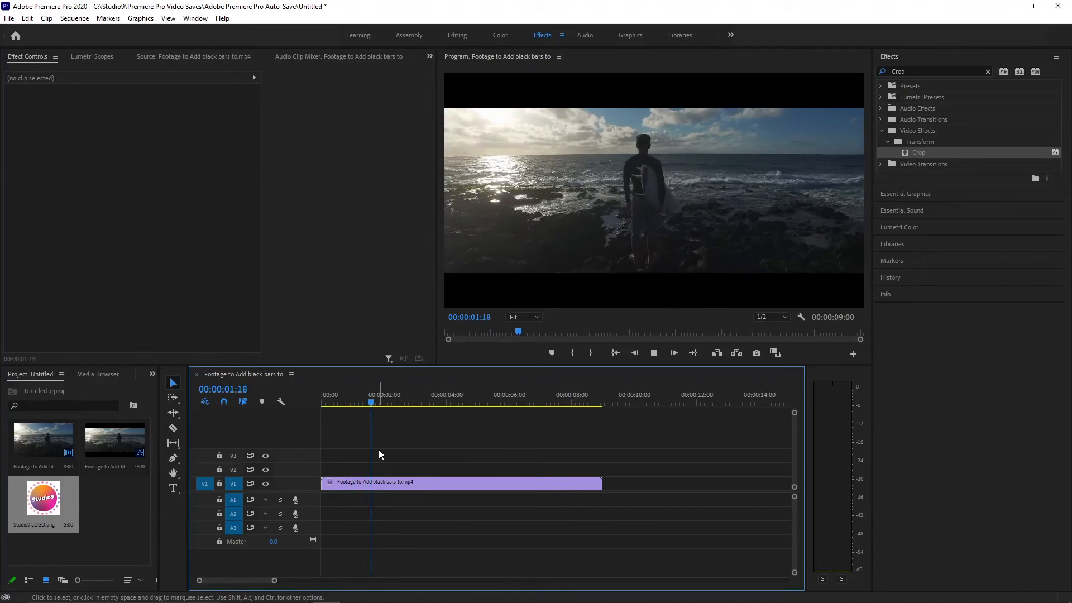
{"action": "key", "text": "space"}
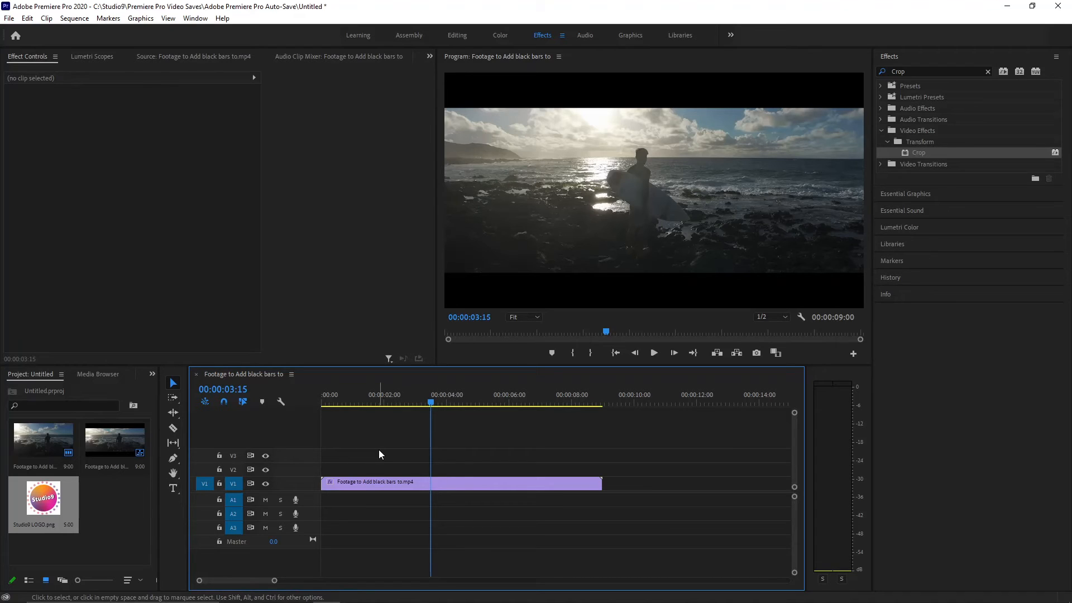
Export the sequence as Footage with Black Bars.mp4 in the Edited Video folder.
{"action": "key", "text": "ctrl+m"}
{"action": "left_click", "coordinate": [752, 510]}
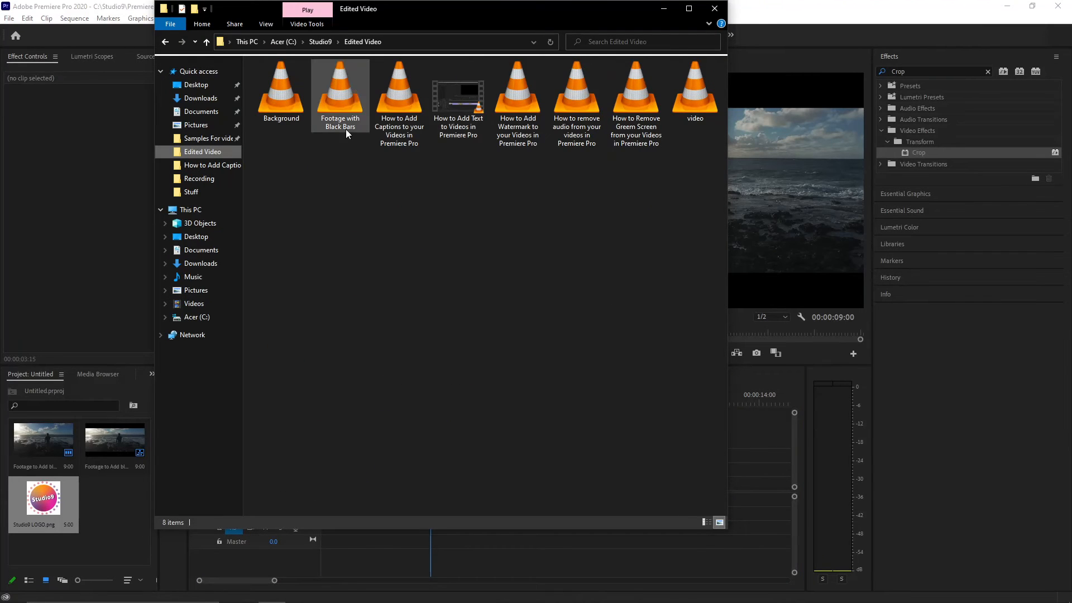
Open Footage with Black Bars from the Edited Video folder in VLC and watch it in full screen.
{"action": "left_click", "coordinate": [689, 8]}
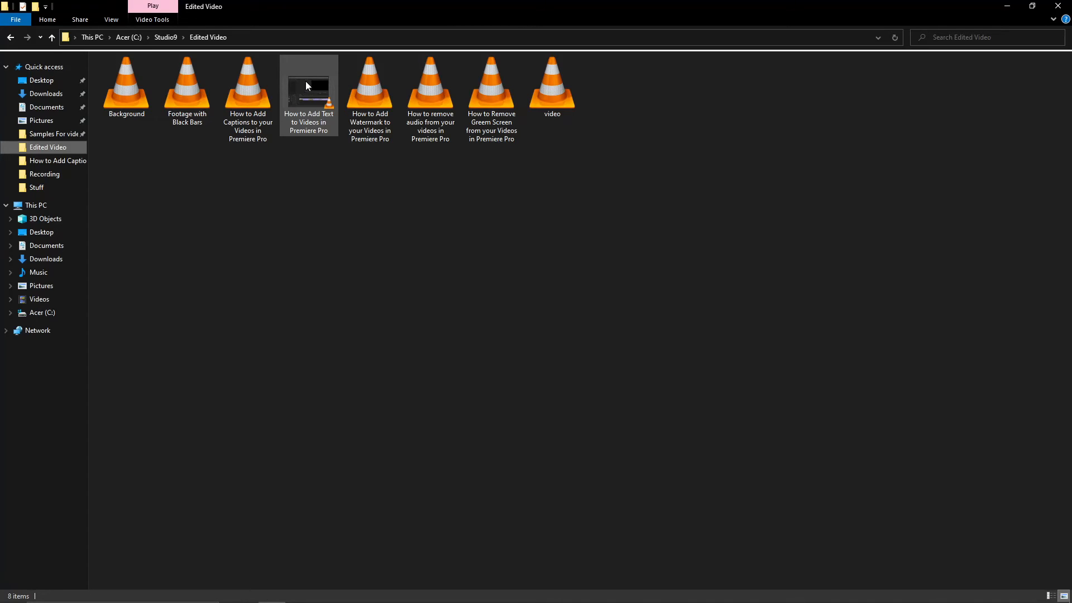
{"action": "double_click", "coordinate": [194, 92]}
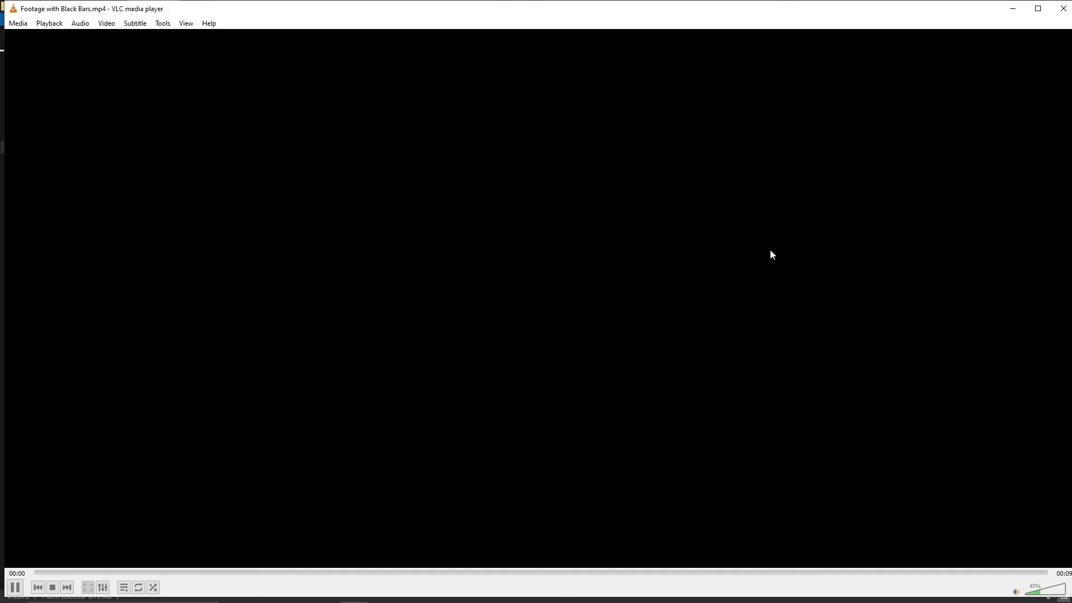
{"action": "double_click", "coordinate": [770, 252]}
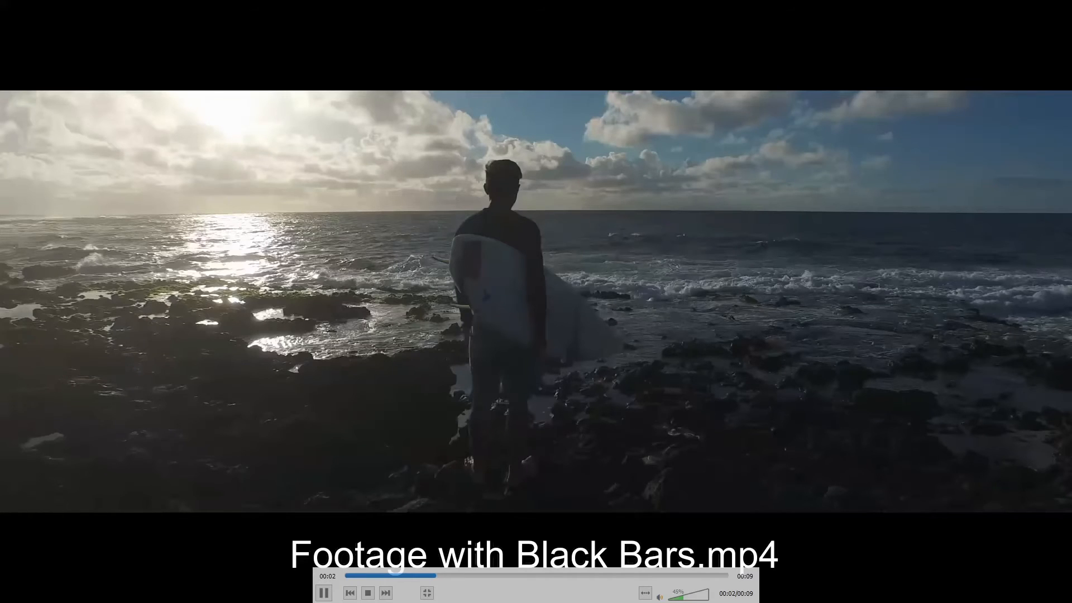
{"action": "key", "text": "space"}
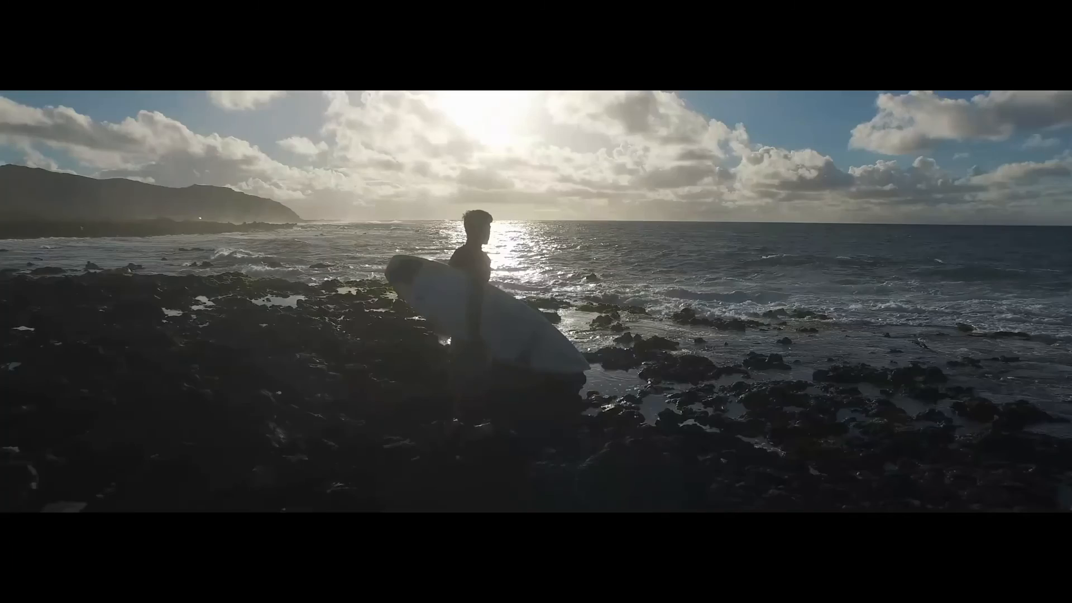
{"action": "key", "text": "space"}
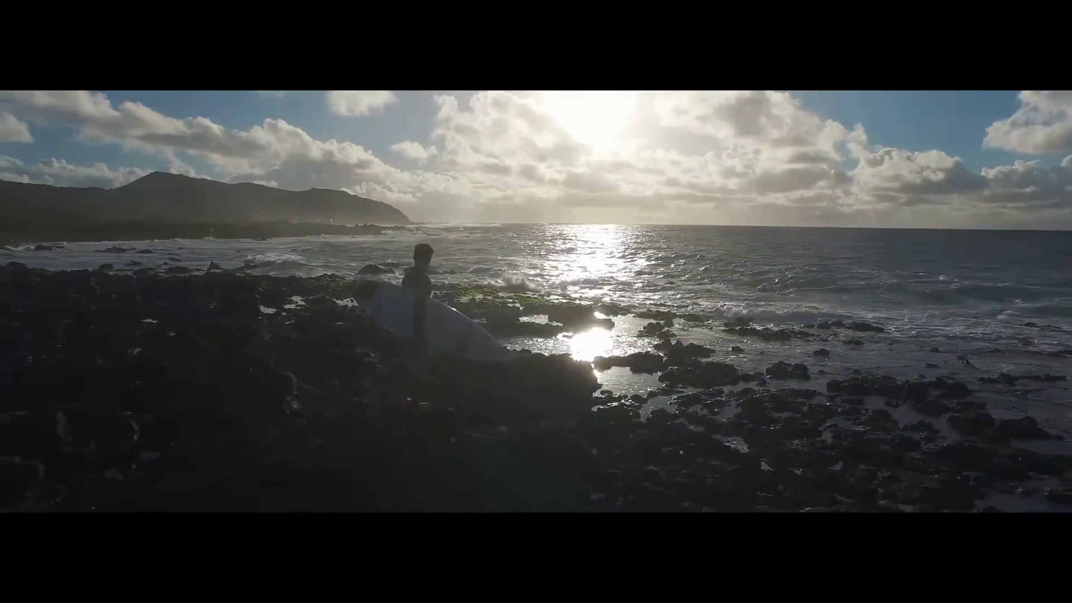